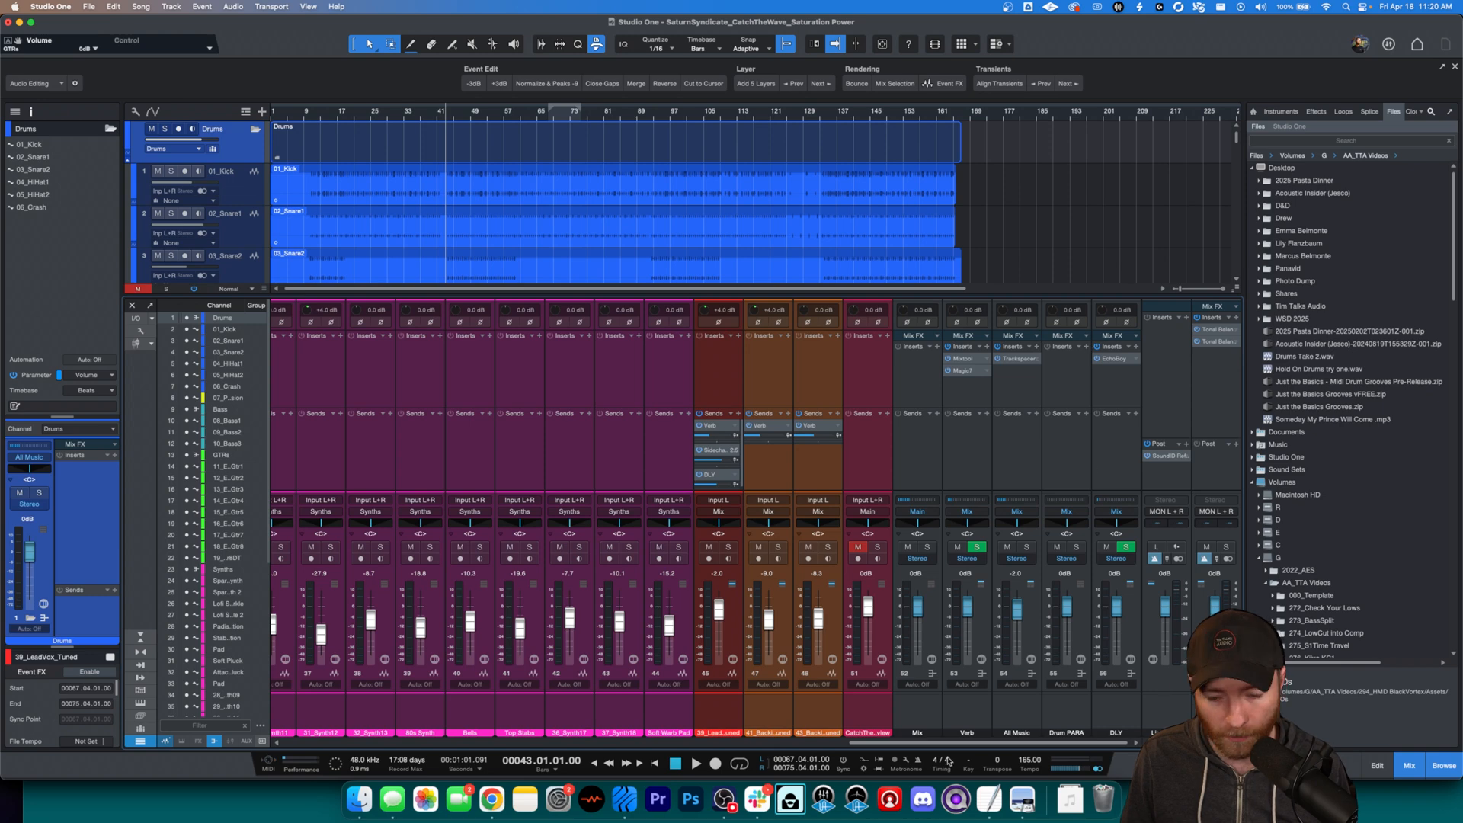
Step: Show the first mixer channels, starting at Drums, and audition the dry mix from bar 43
drag(952, 743, 241, 754)
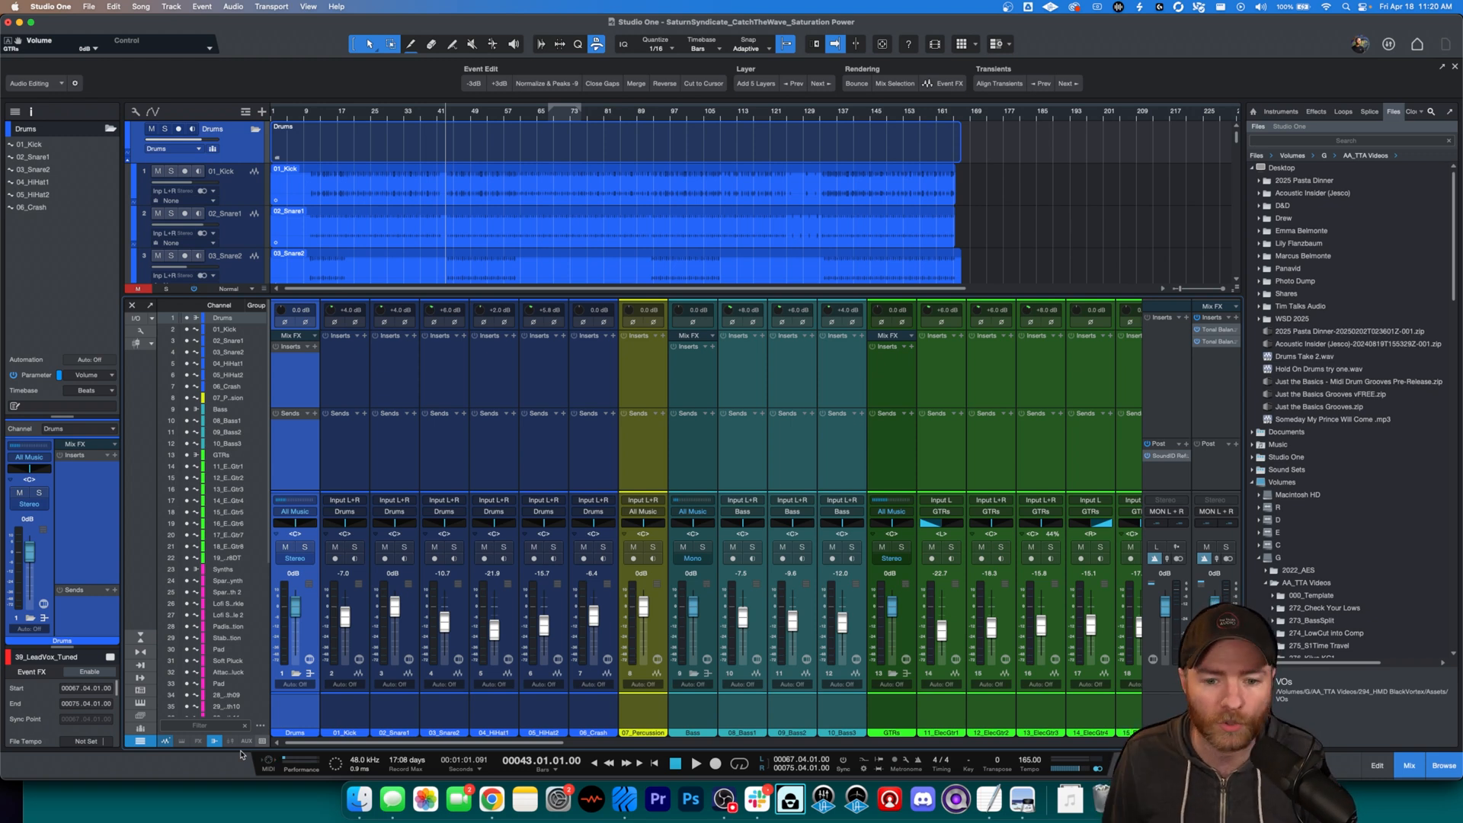
key(space)
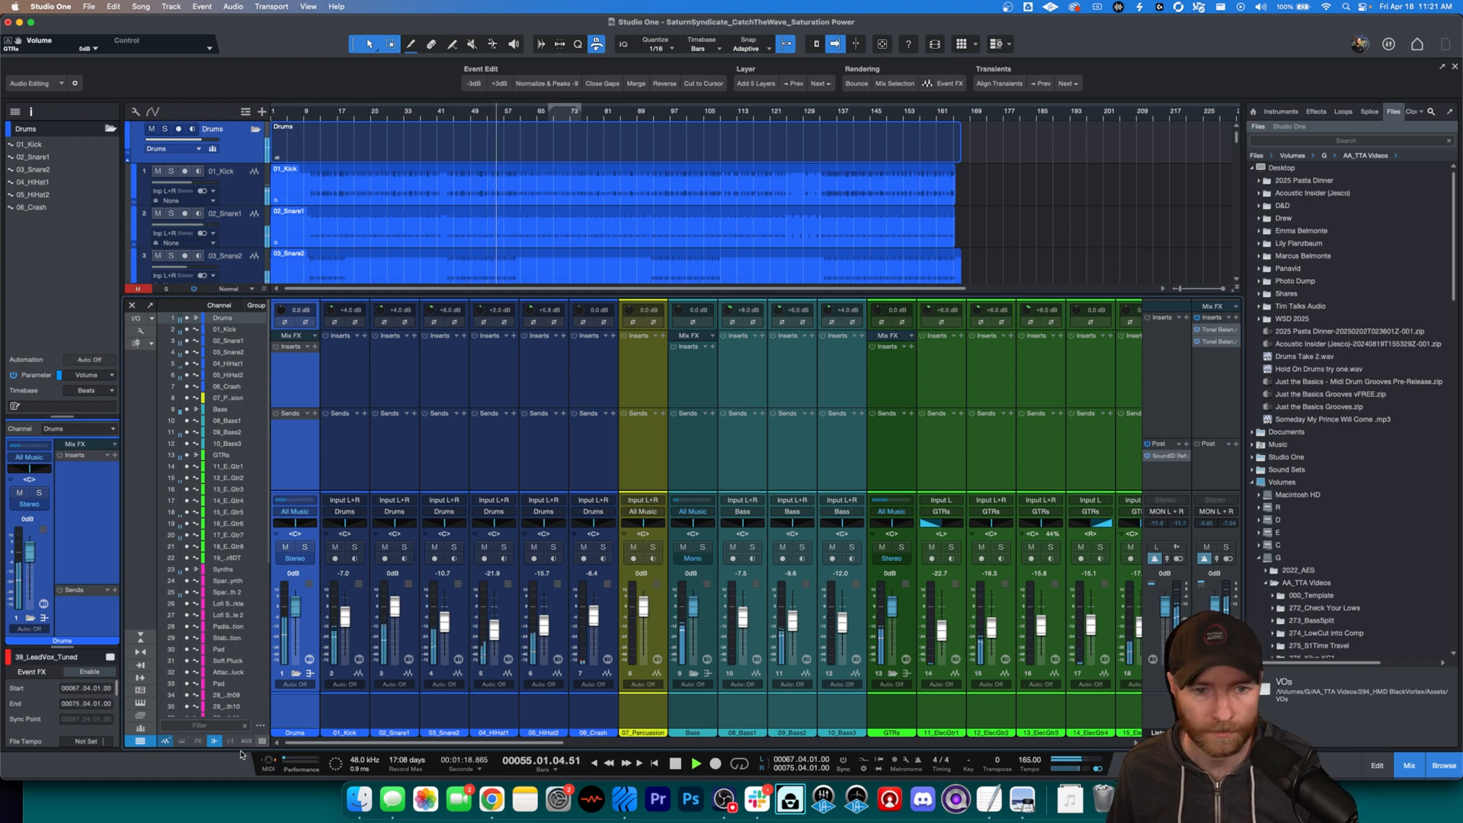
key(space)
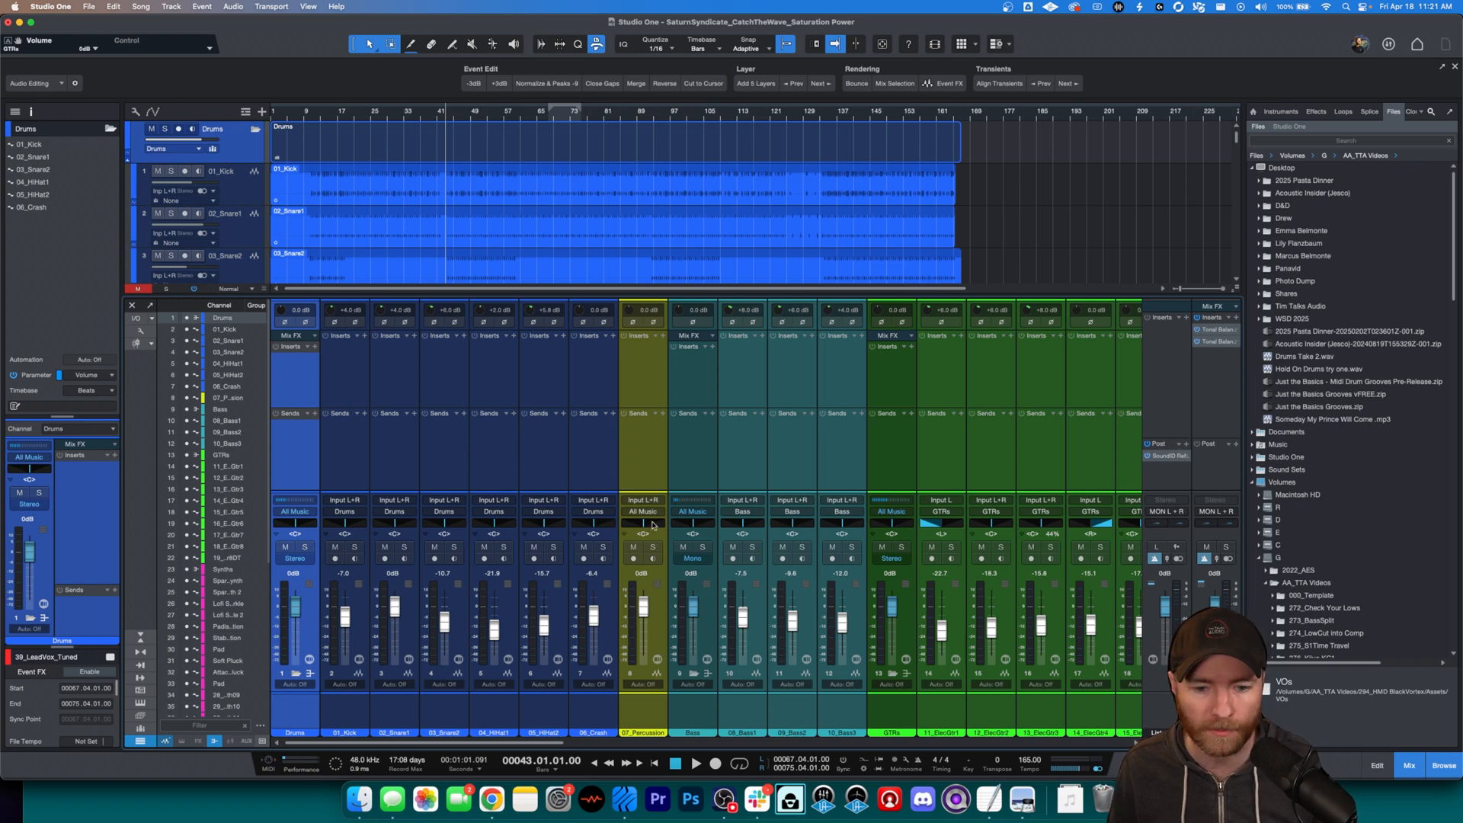
Step: Insert the Tape J-37 plug-in on the Drums, 07_Percussion, Bass, GTRs and Synths channels at once
click(642, 376)
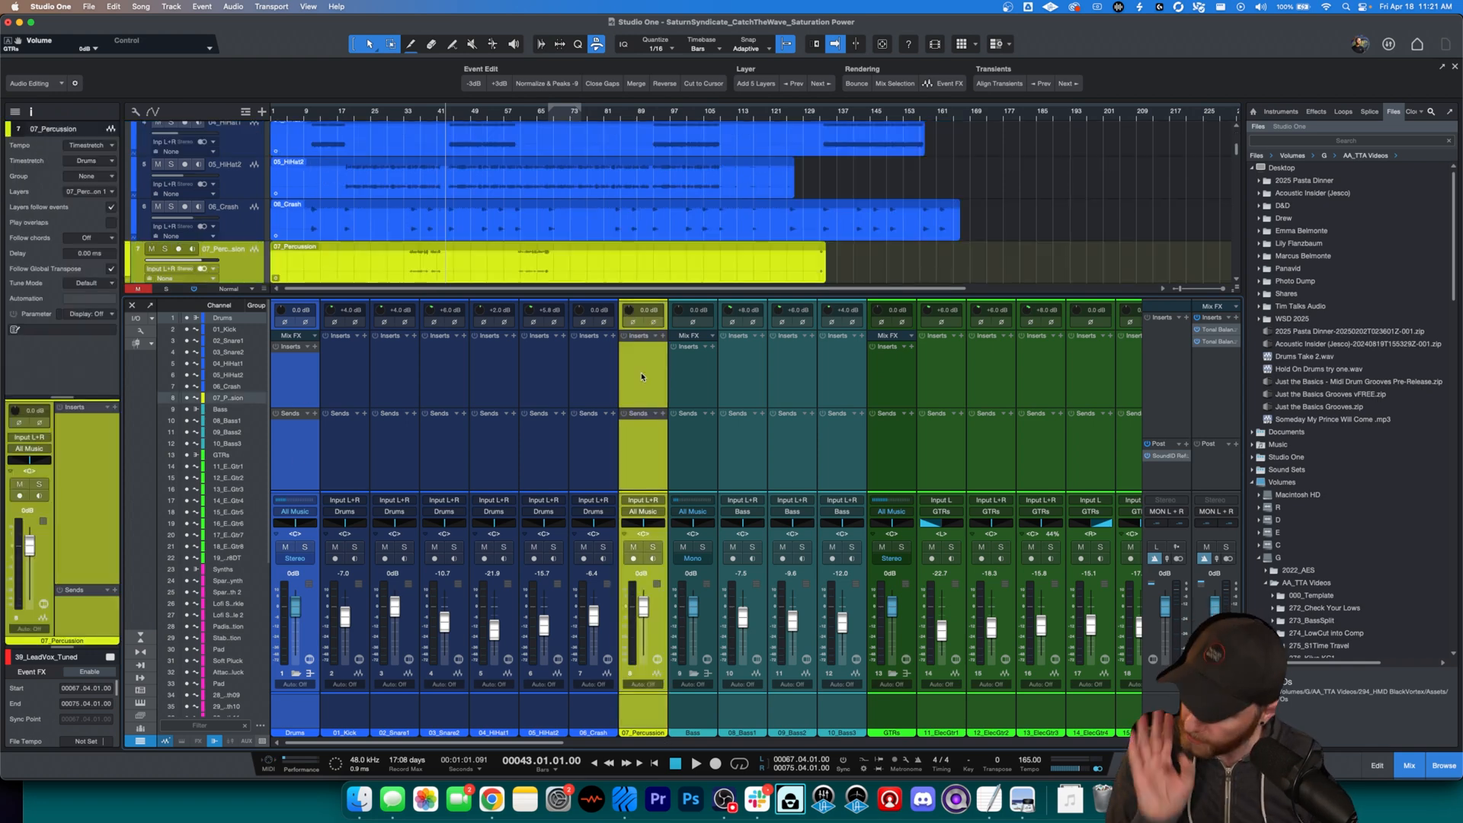
click(683, 386)
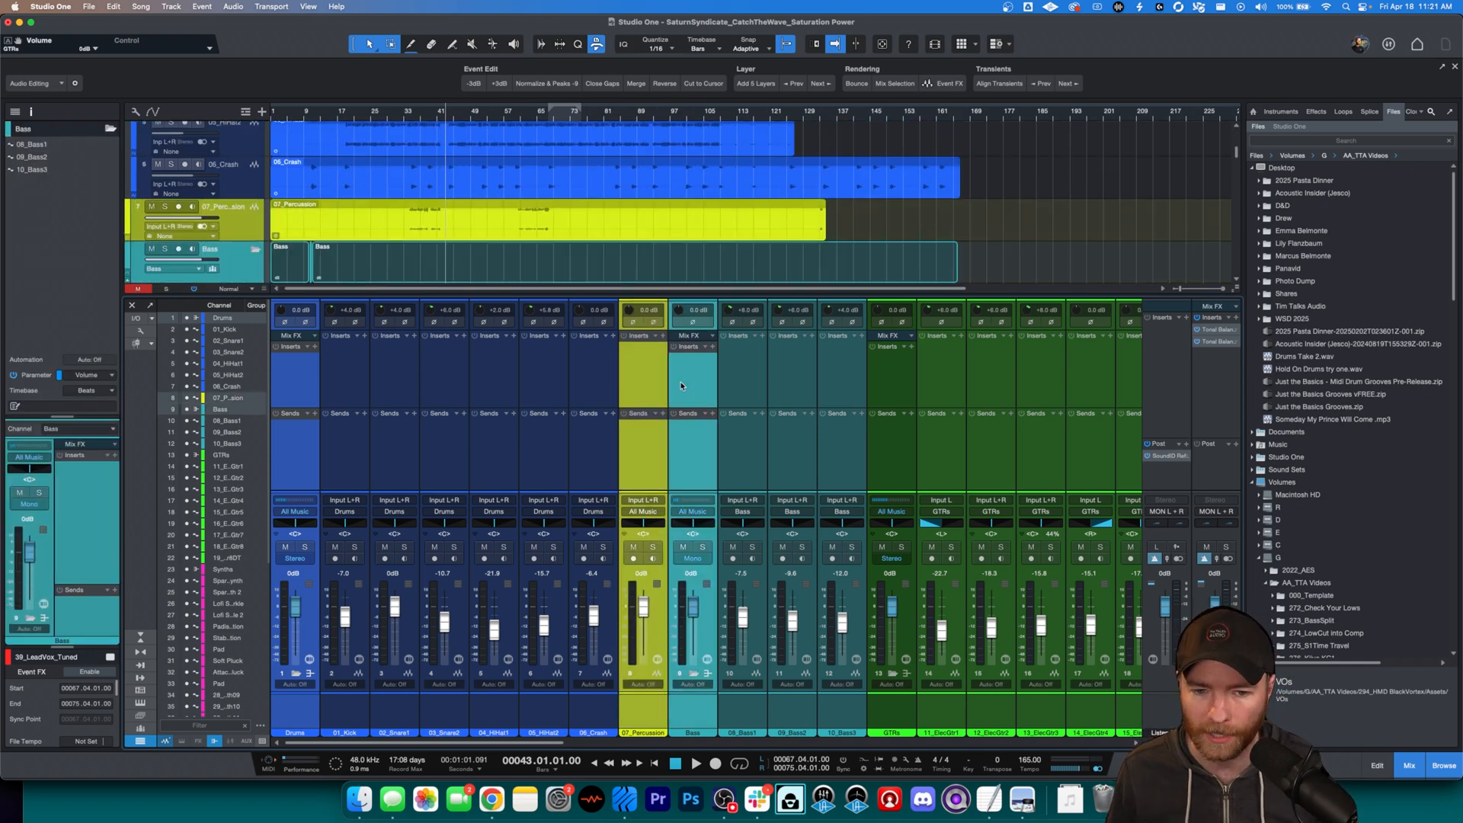
click(888, 366)
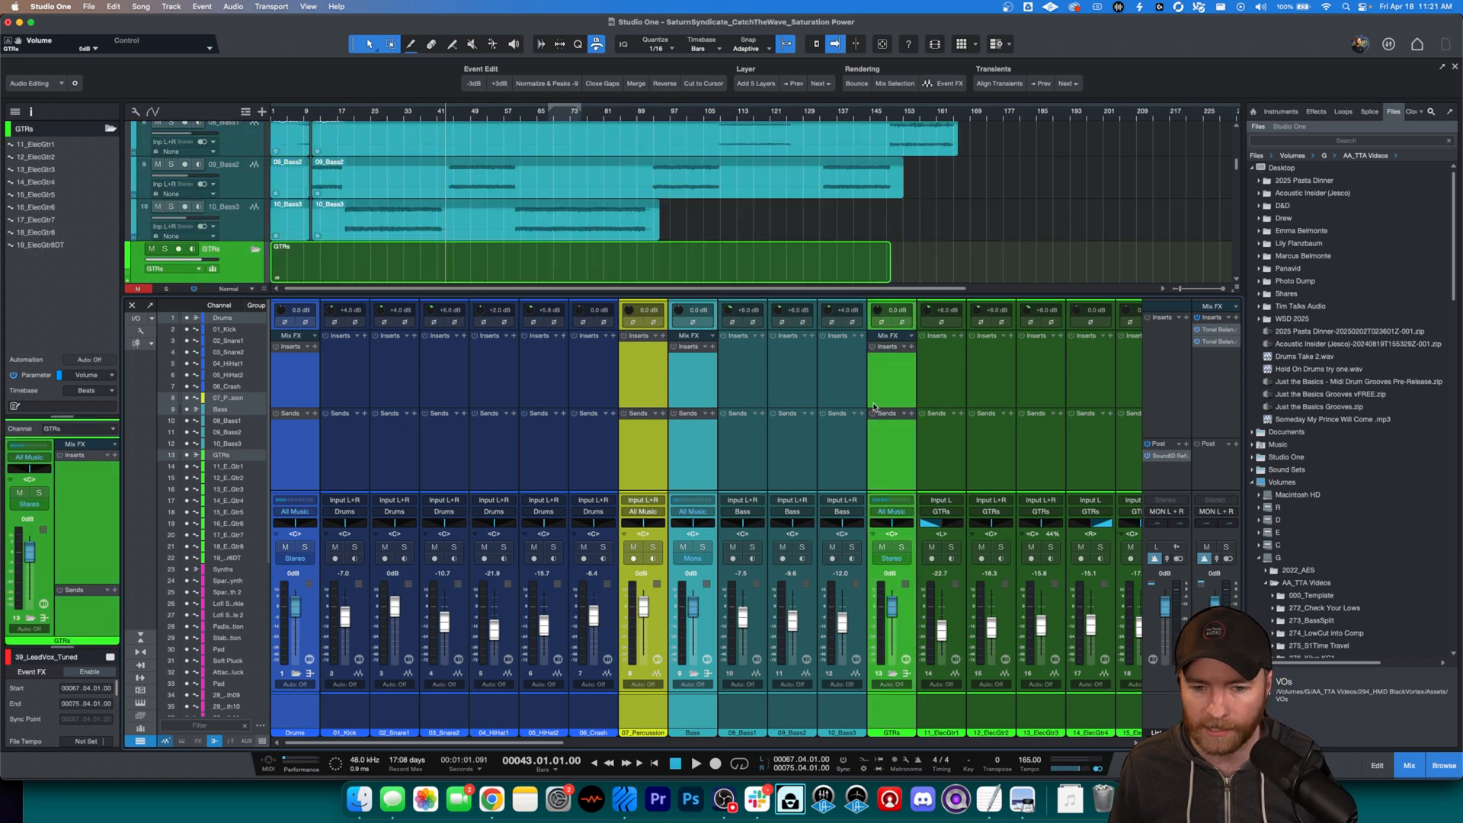
scroll(914, 426, right, 5)
scroll(838, 417, right, 1)
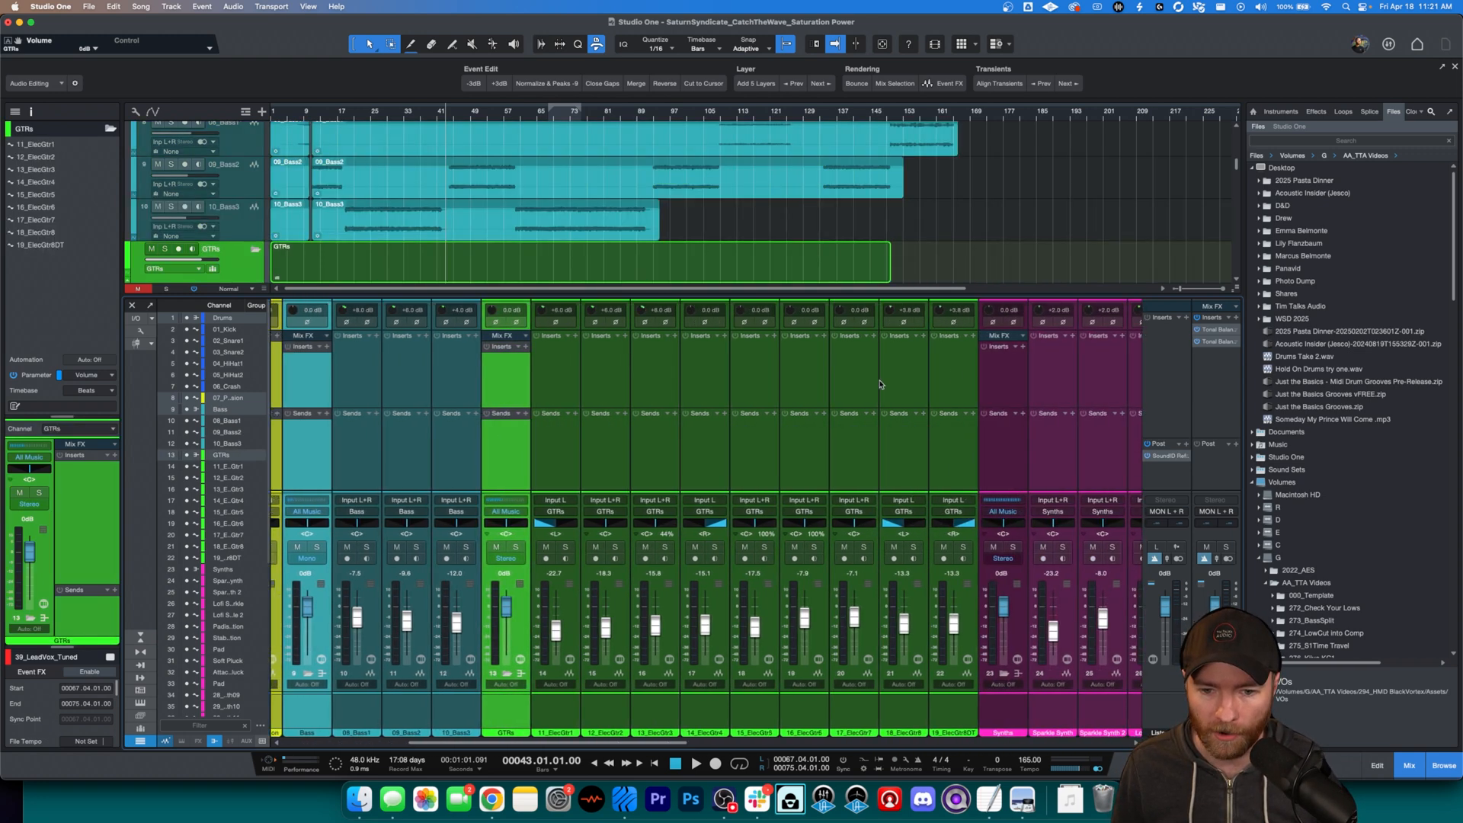
click(1005, 376)
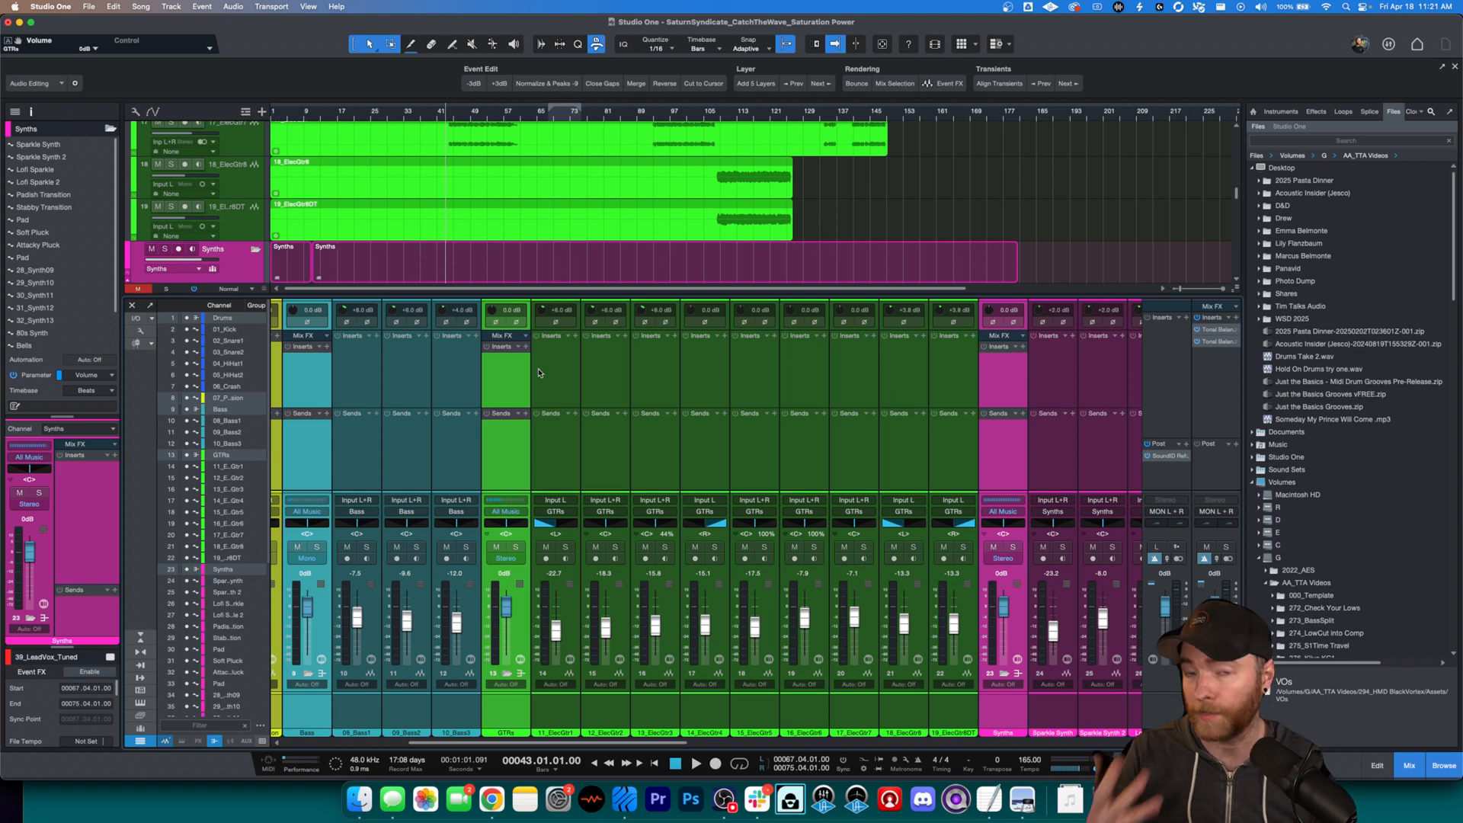
drag(585, 742, 463, 741)
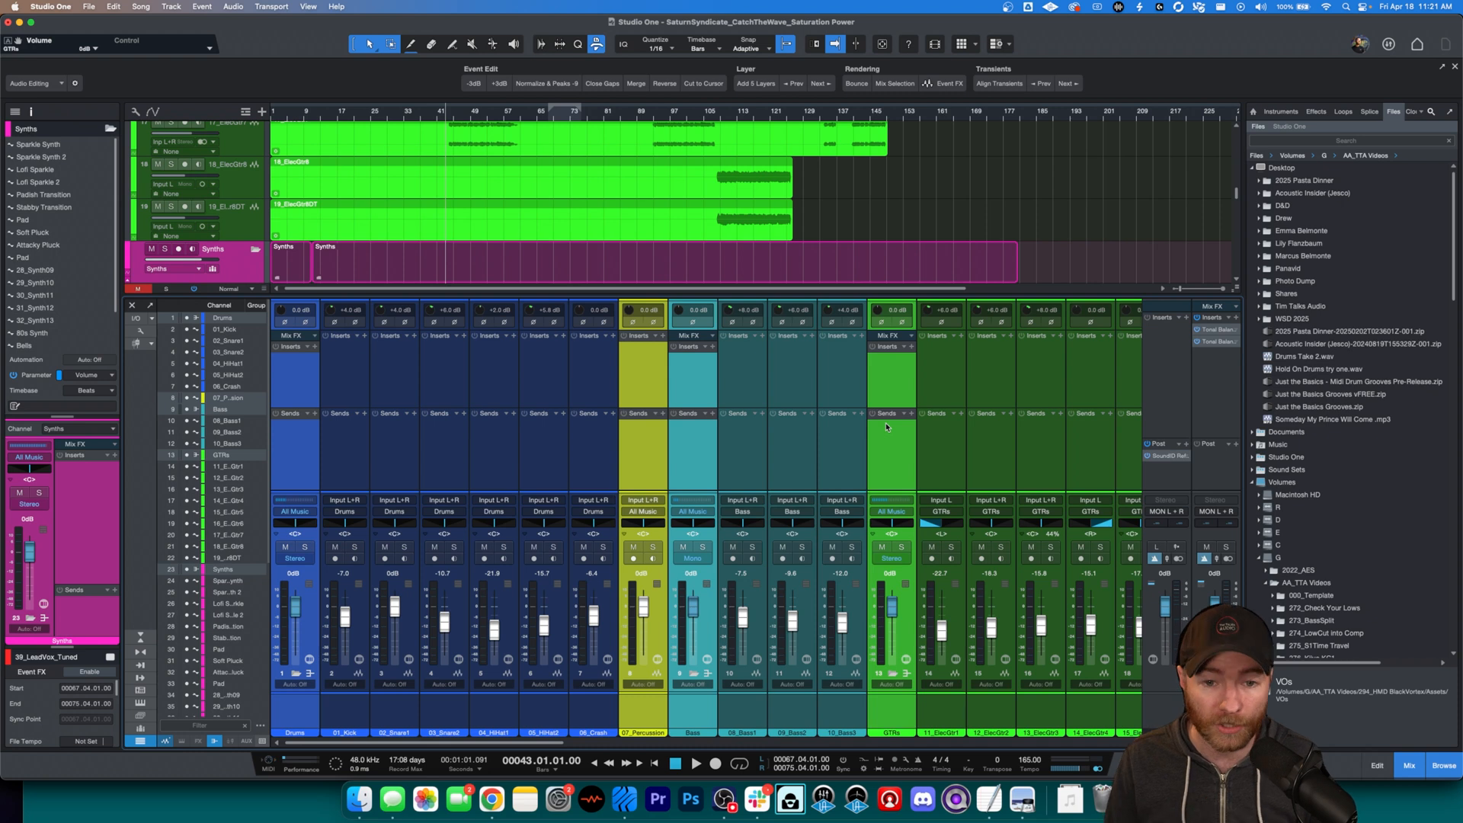
click(712, 348)
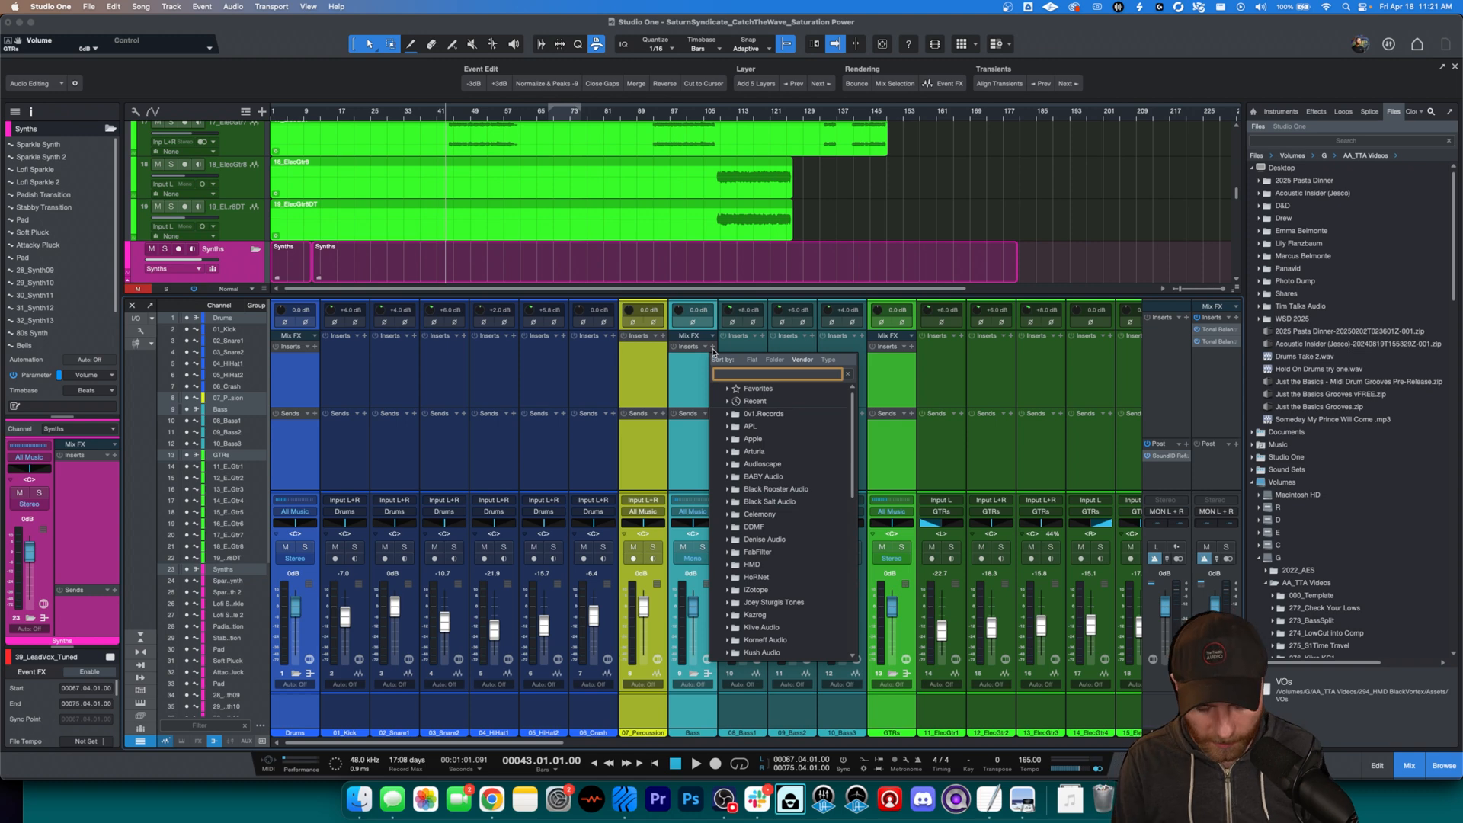
text(j37)
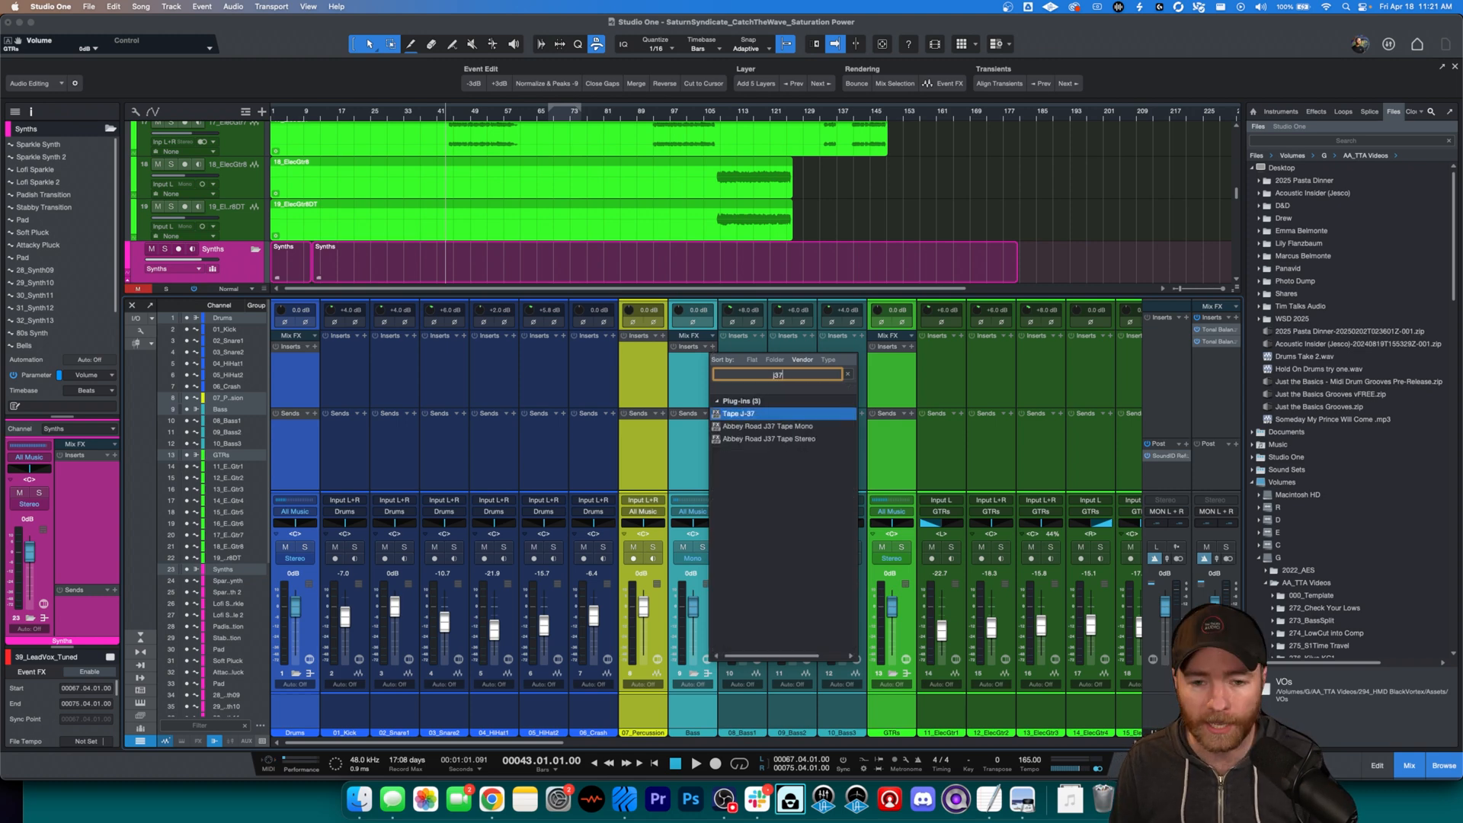
key(Return)
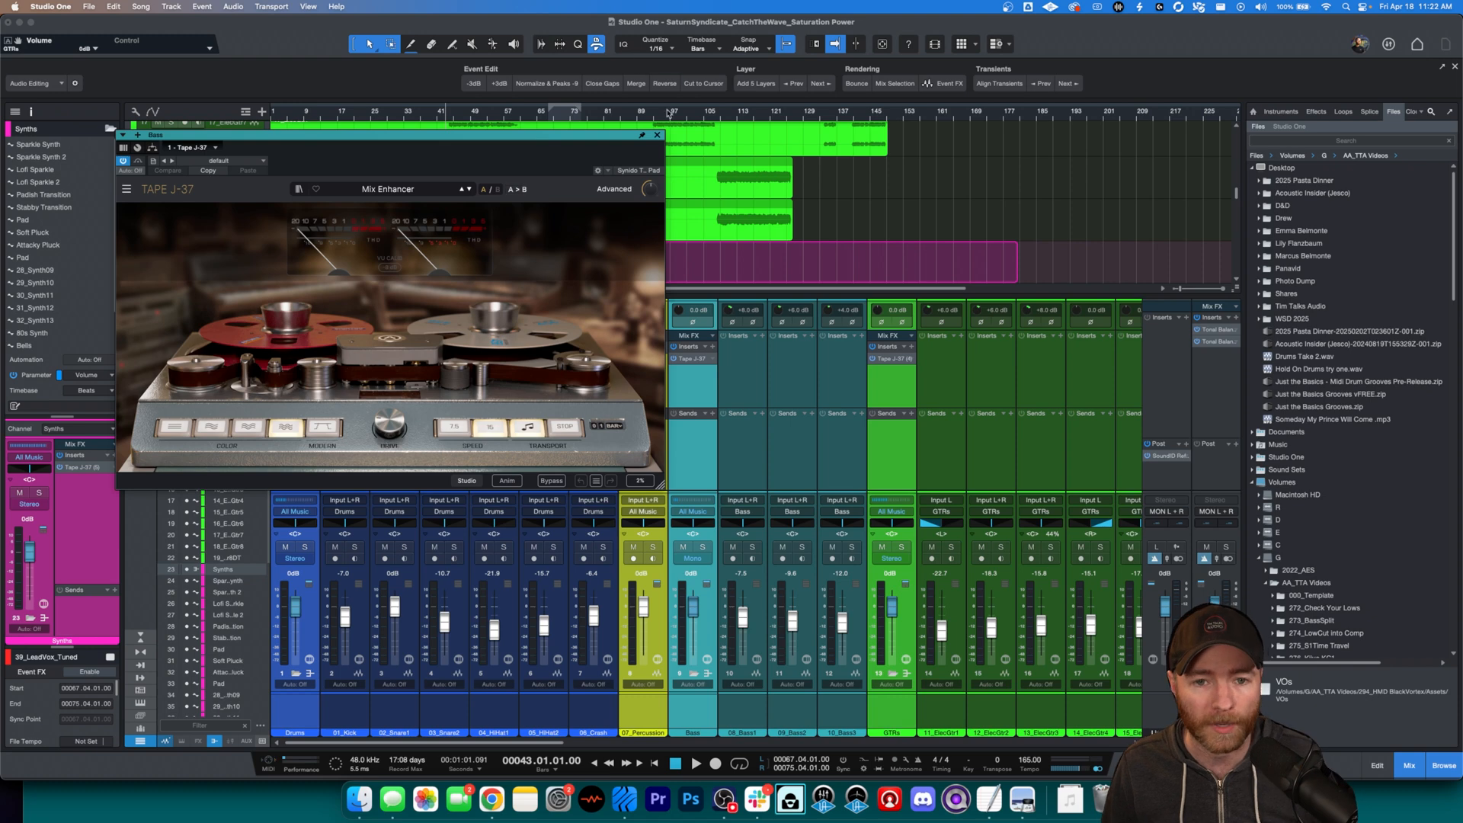
click(657, 135)
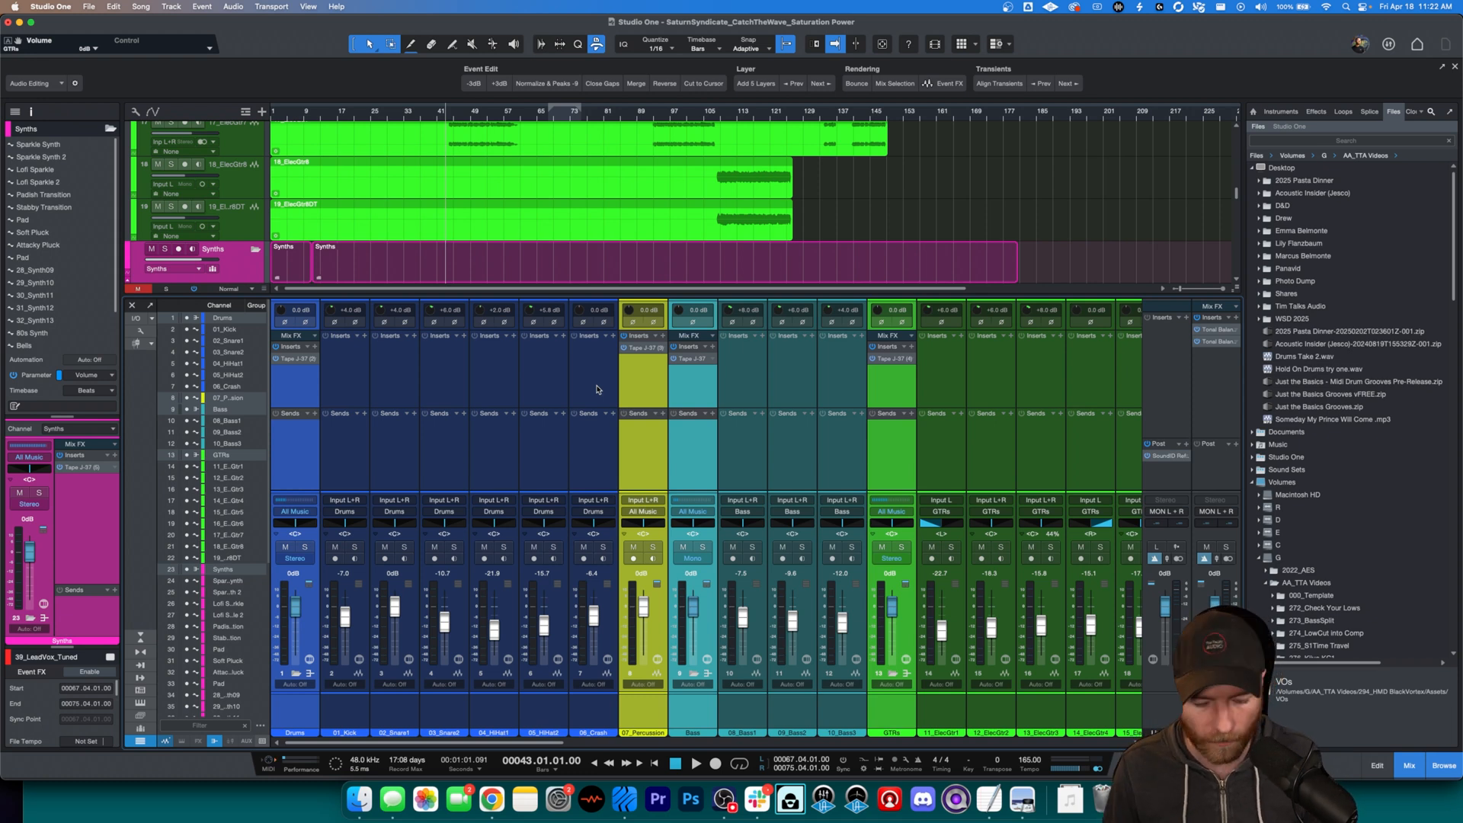
Step: Play the mix from bar 43 and compare it with the Tape J-37 plug-ins active and bypassed
key(space)
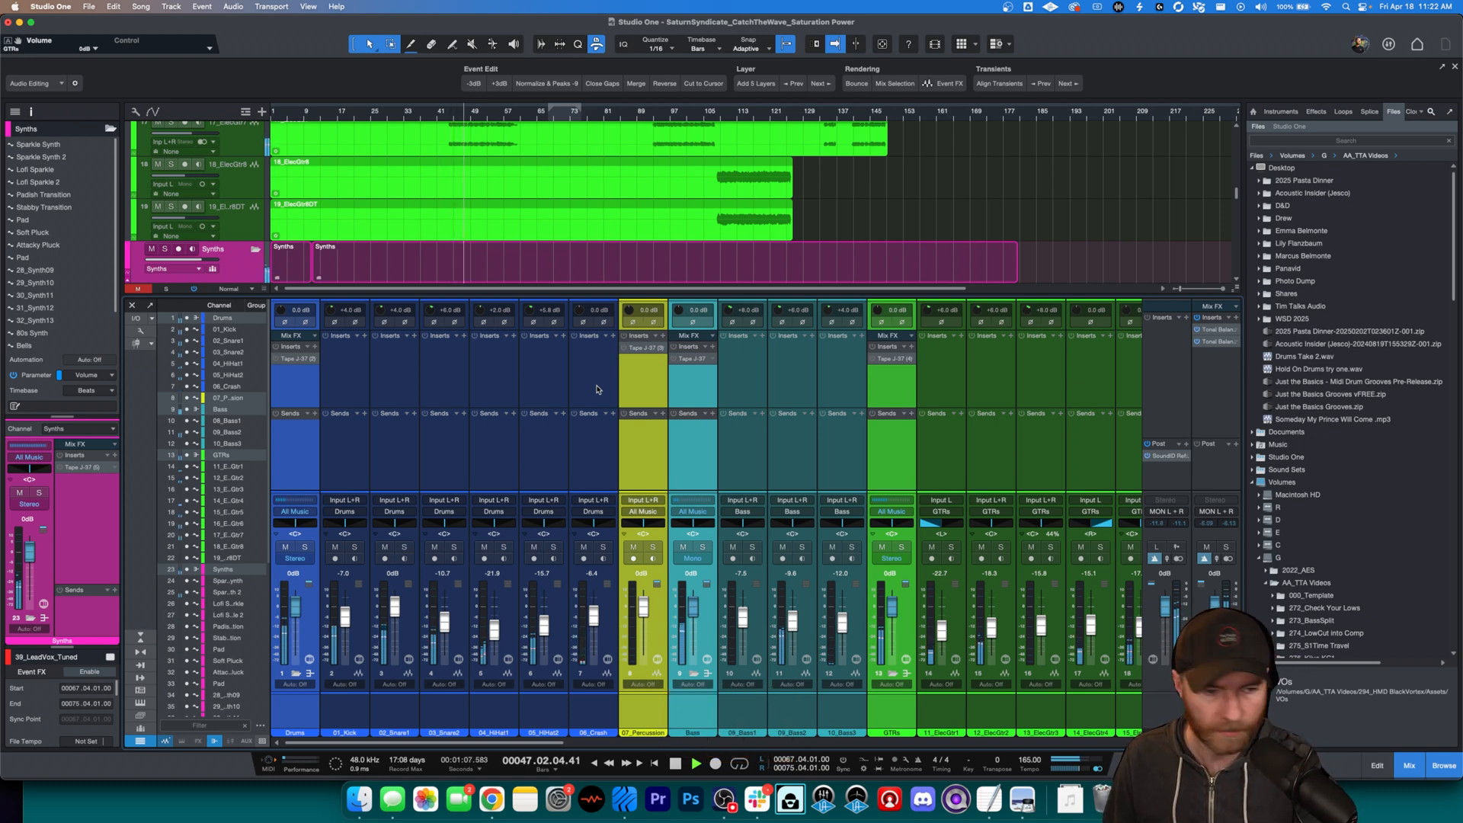
key(b)
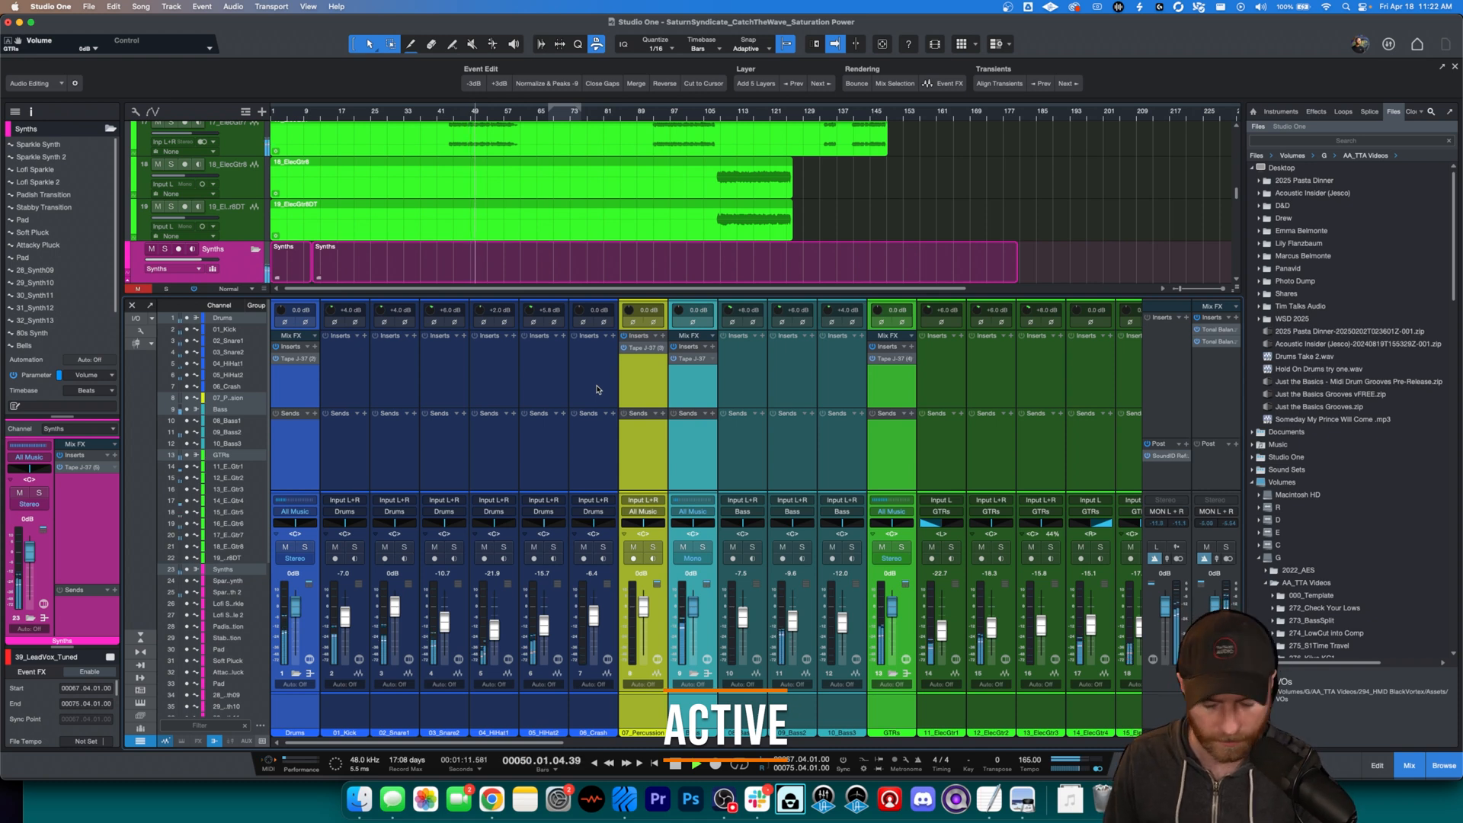
key(b)
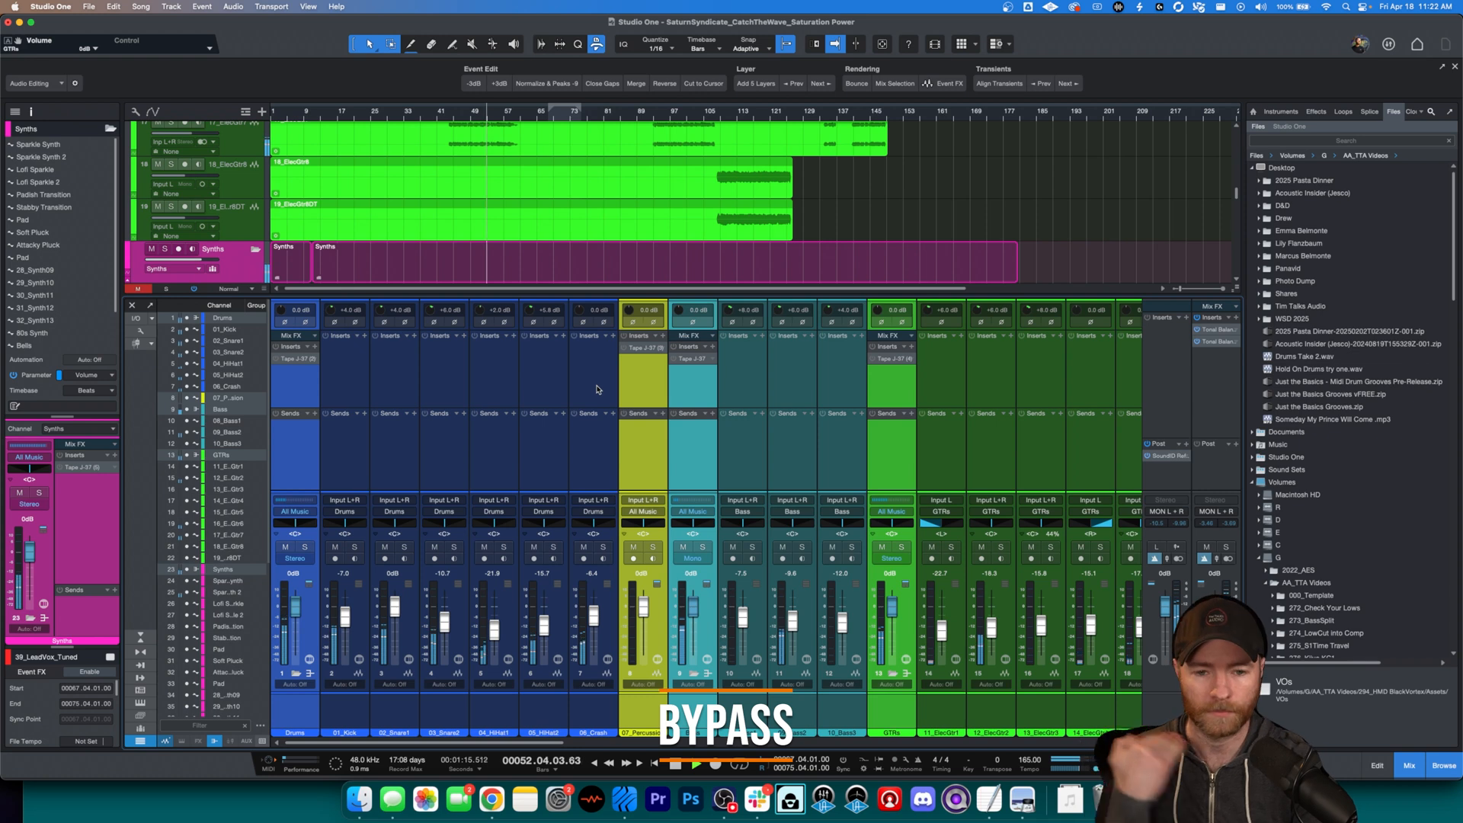
key(b)
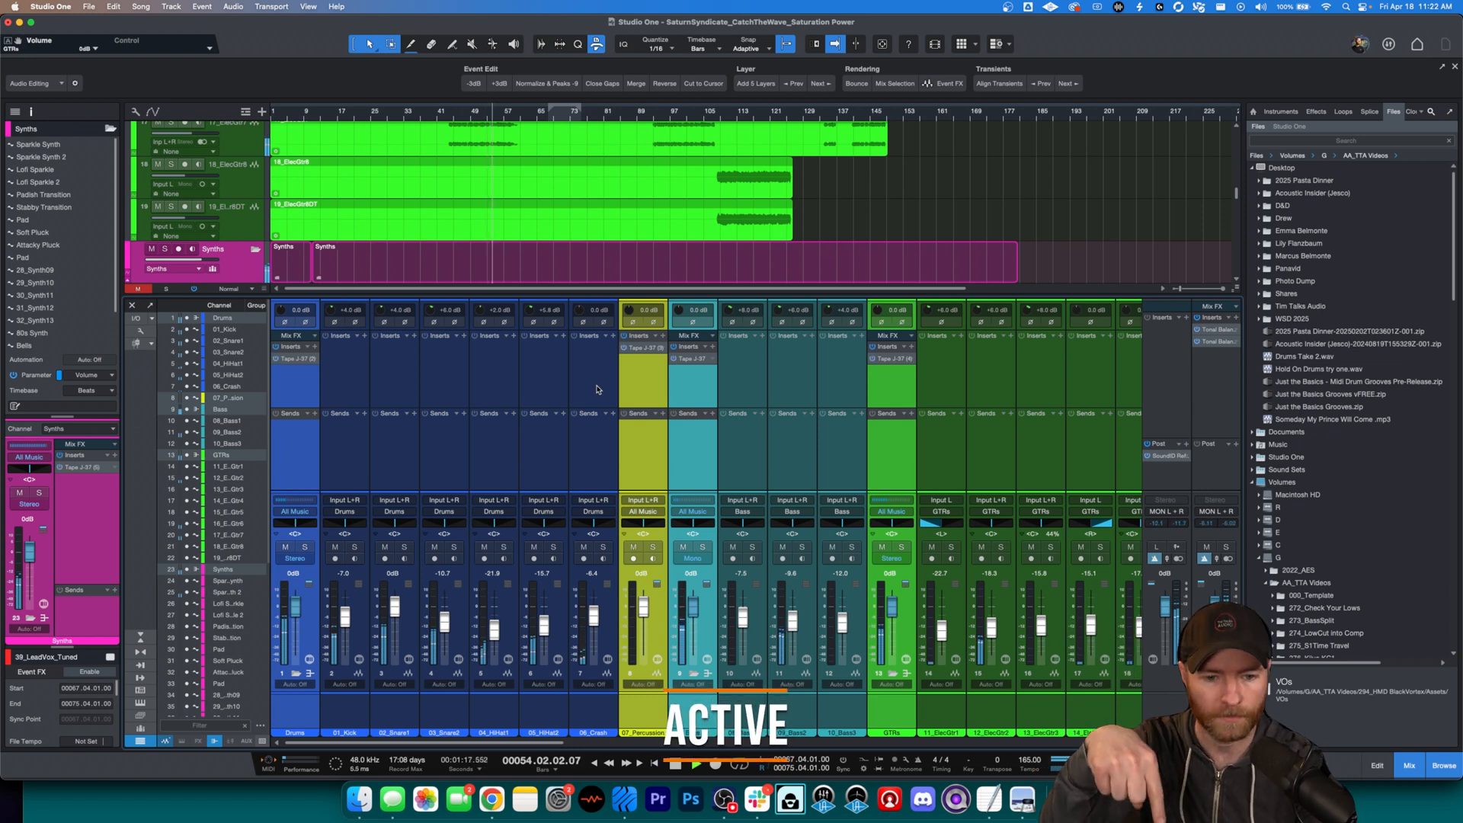
key(space)
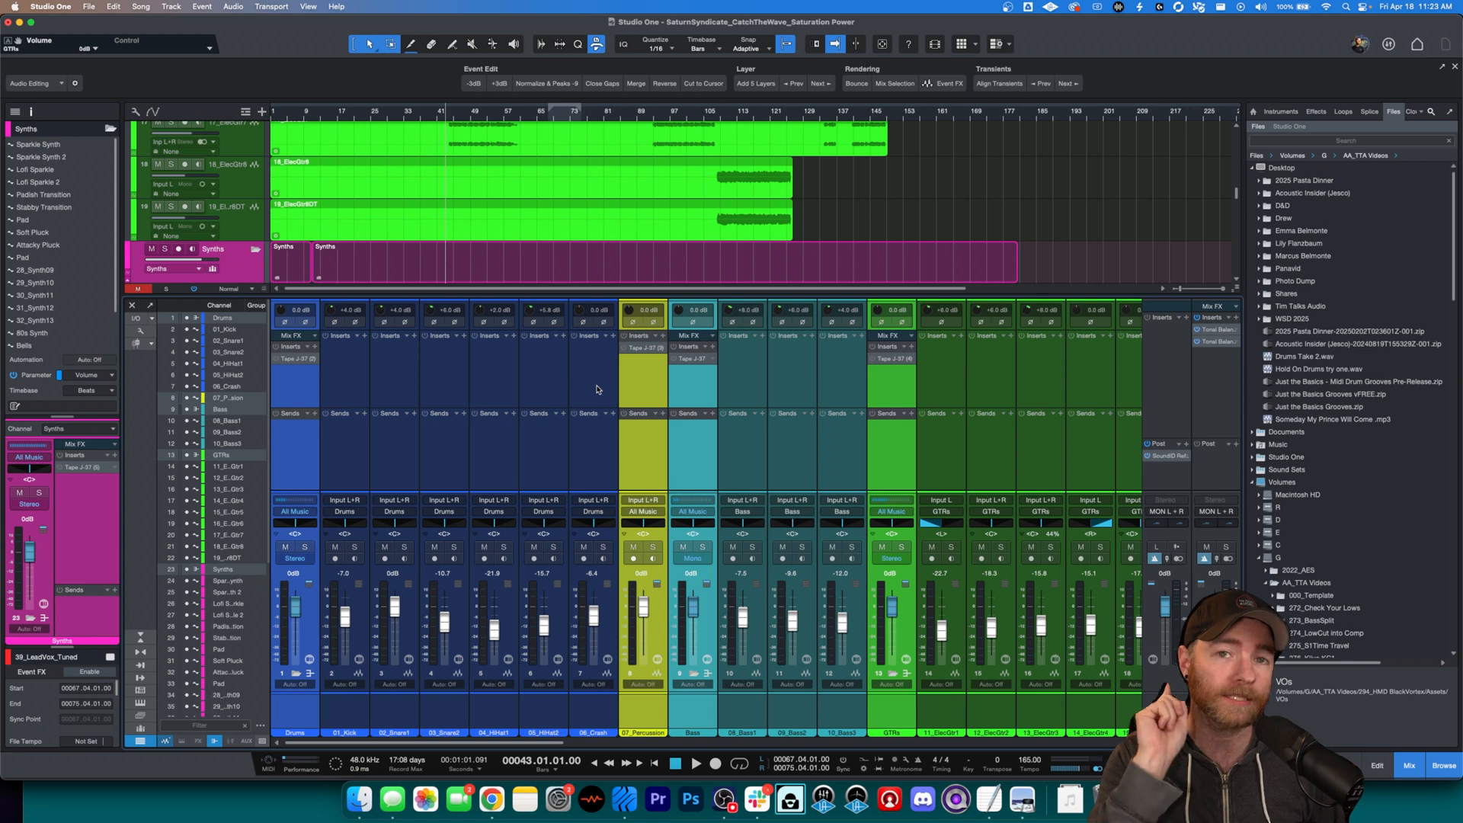
key(space)
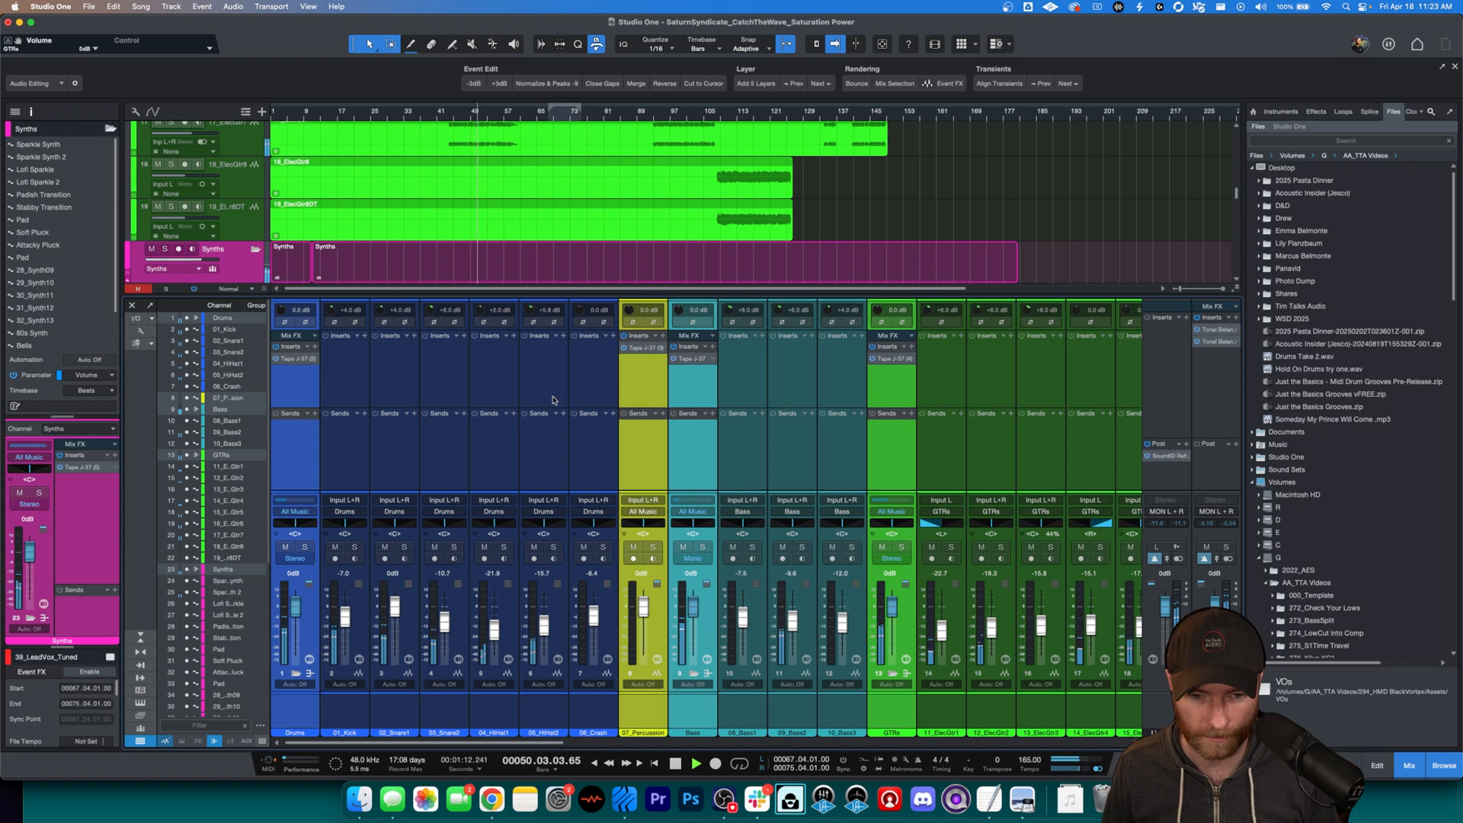
key(space)
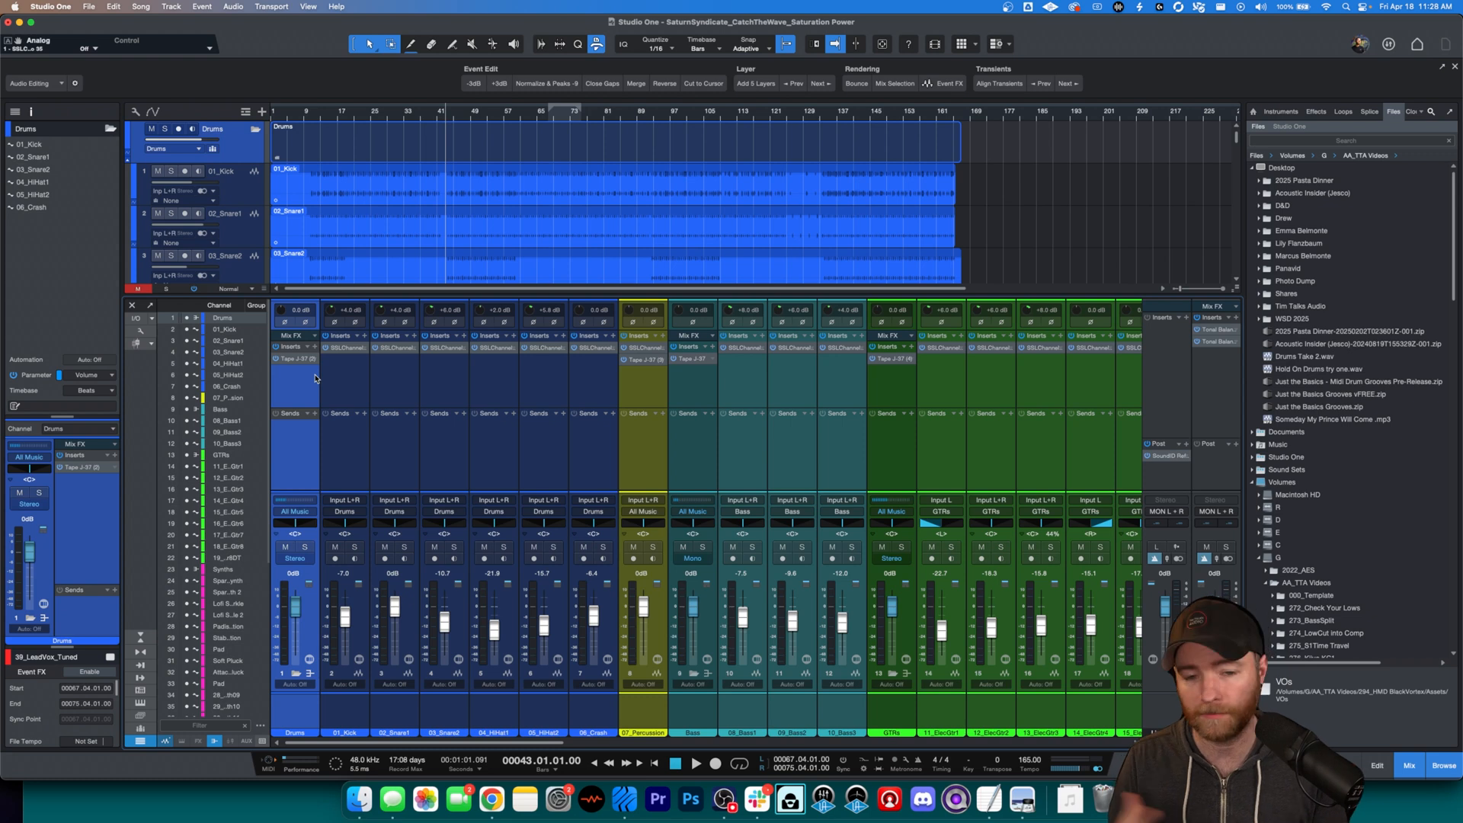
Step: Inspect the SSLChannel Stereo plug-in on the 01_Kick channel and close it again
click(353, 383)
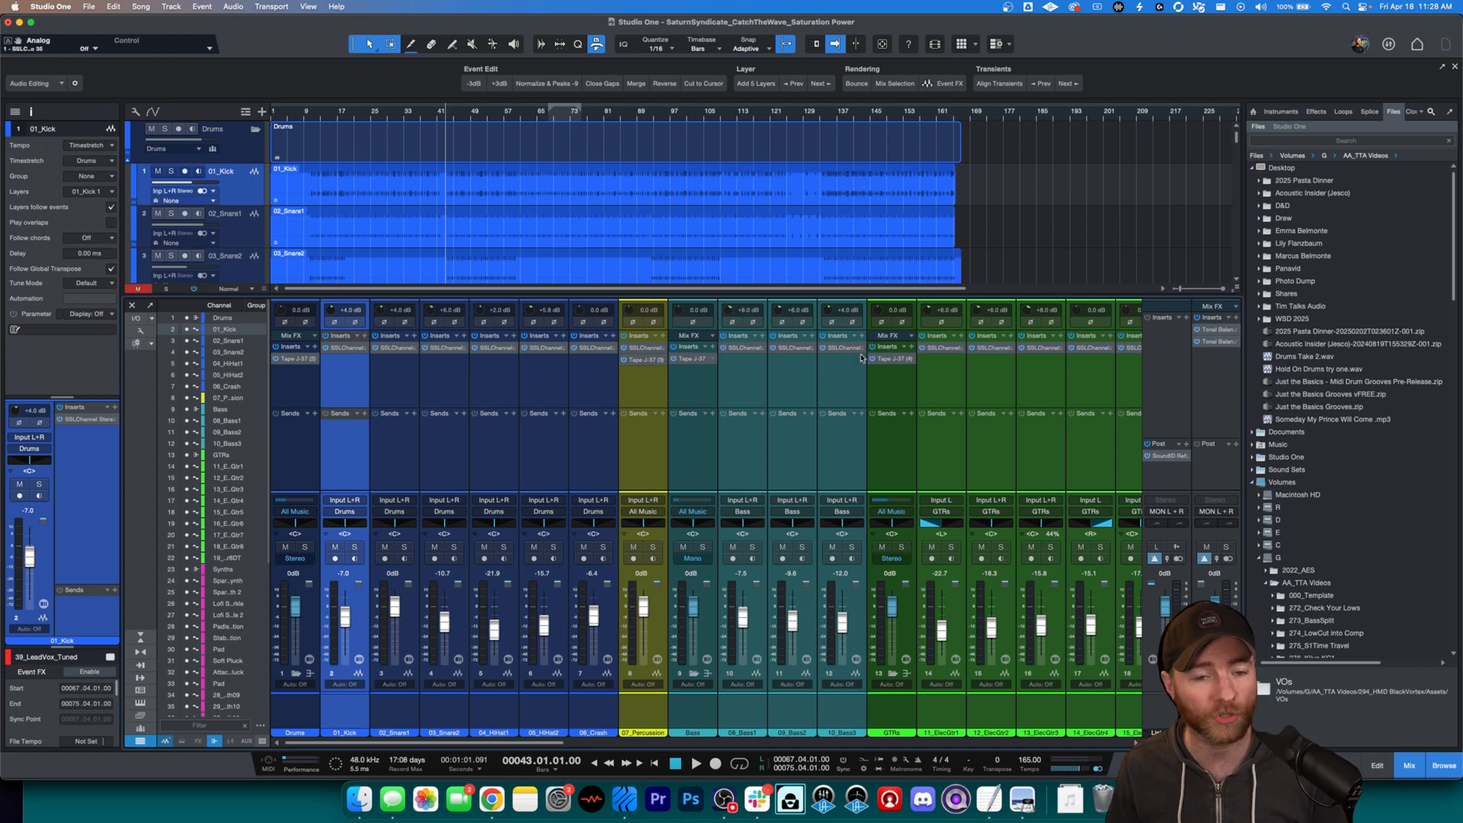
click(345, 348)
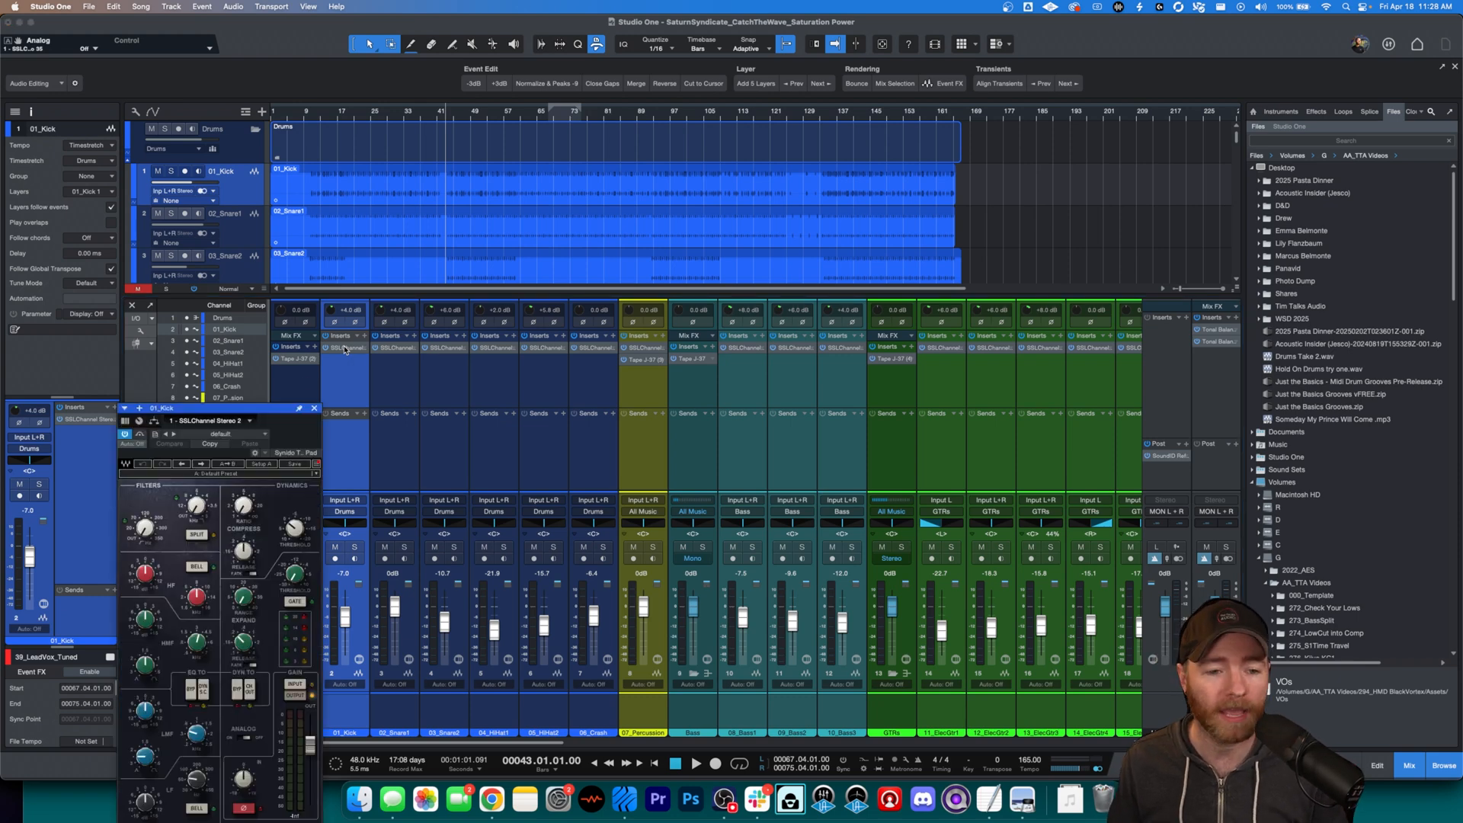
drag(254, 408, 434, 159)
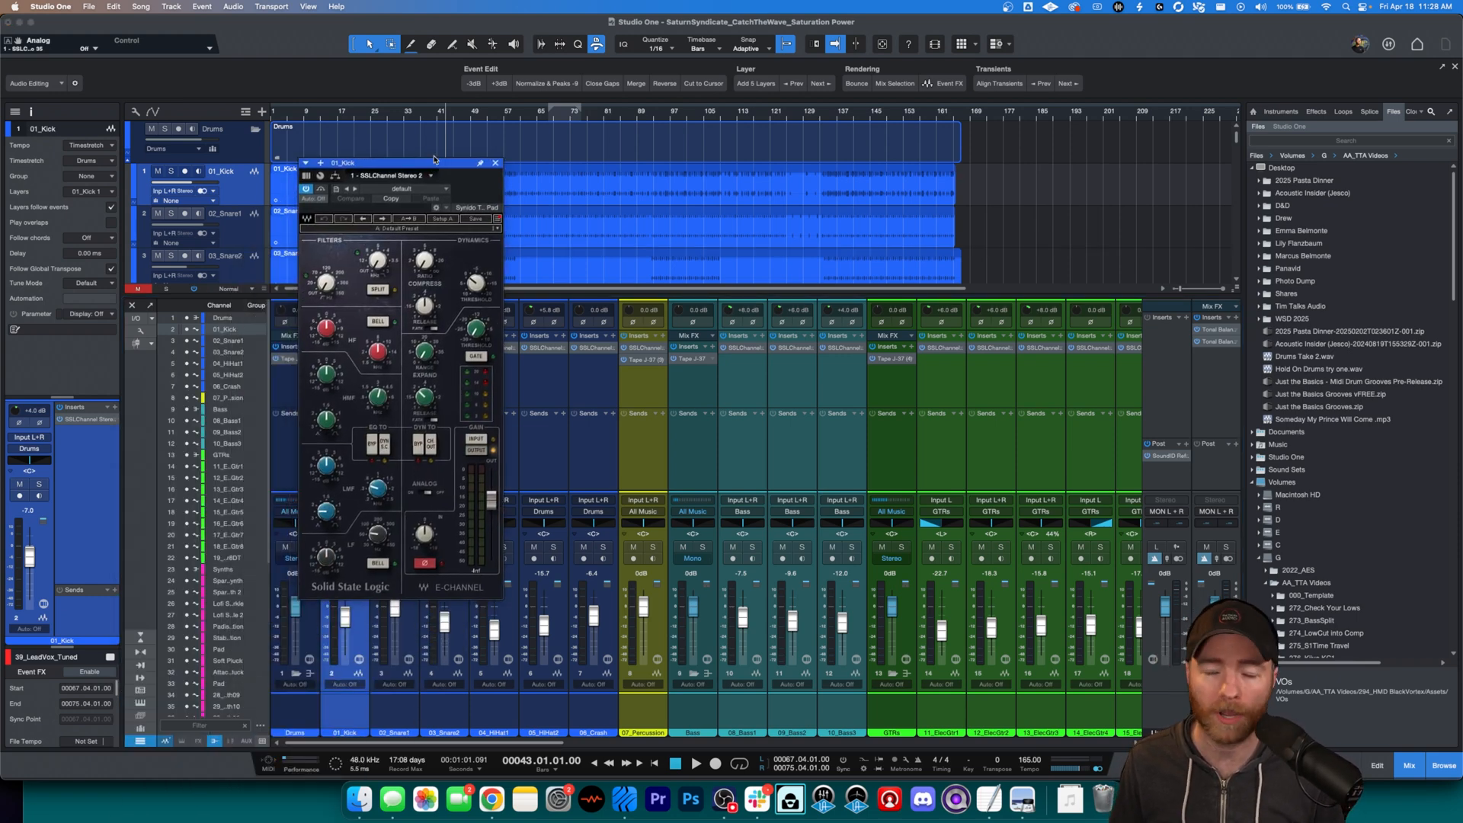
click(494, 162)
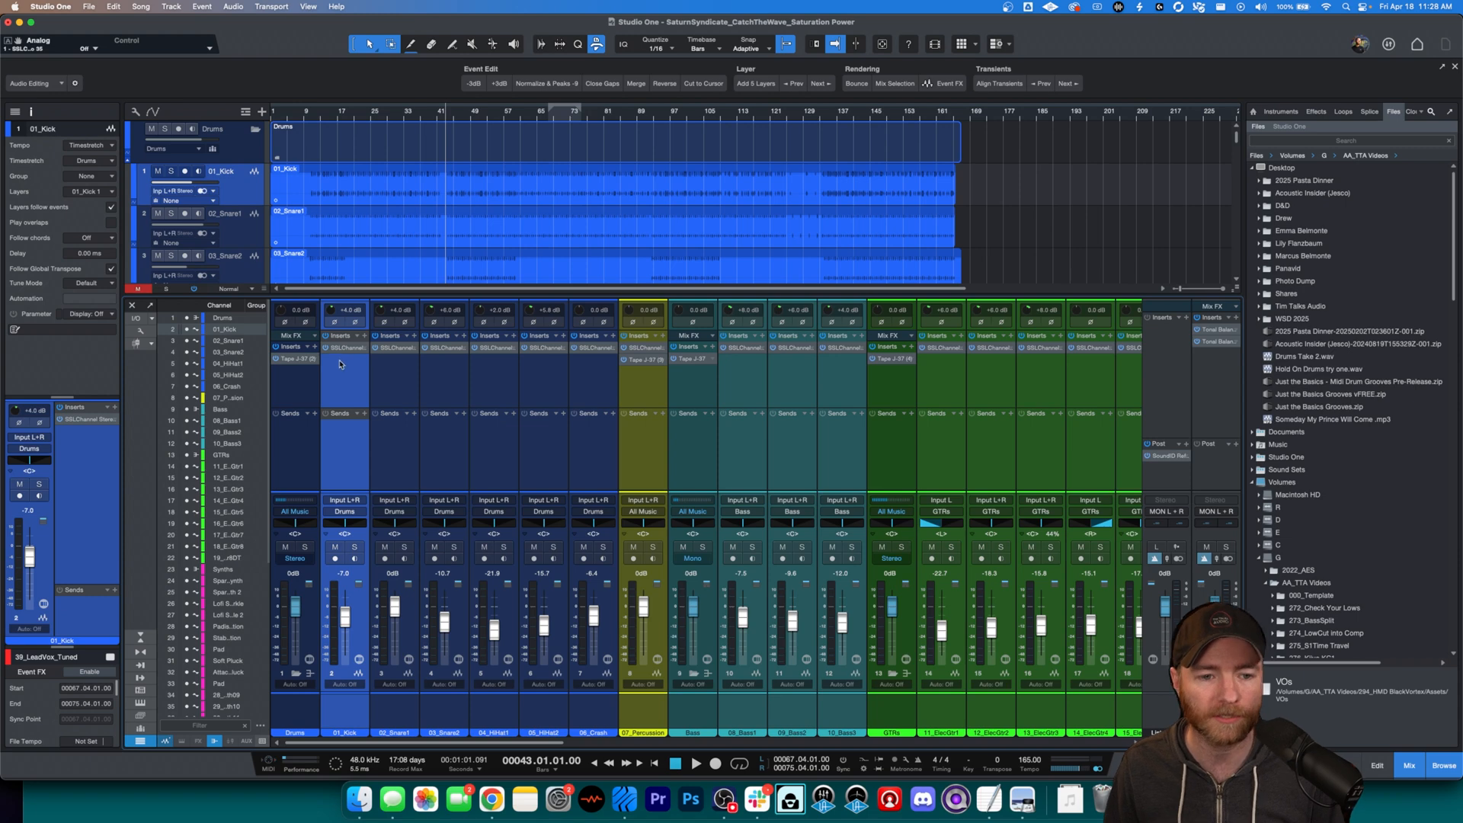
Step: Select all channels from Drums through Soft Warb Pad and play the mix from bar 43
click(312, 381)
drag(514, 739, 969, 358)
click(971, 371)
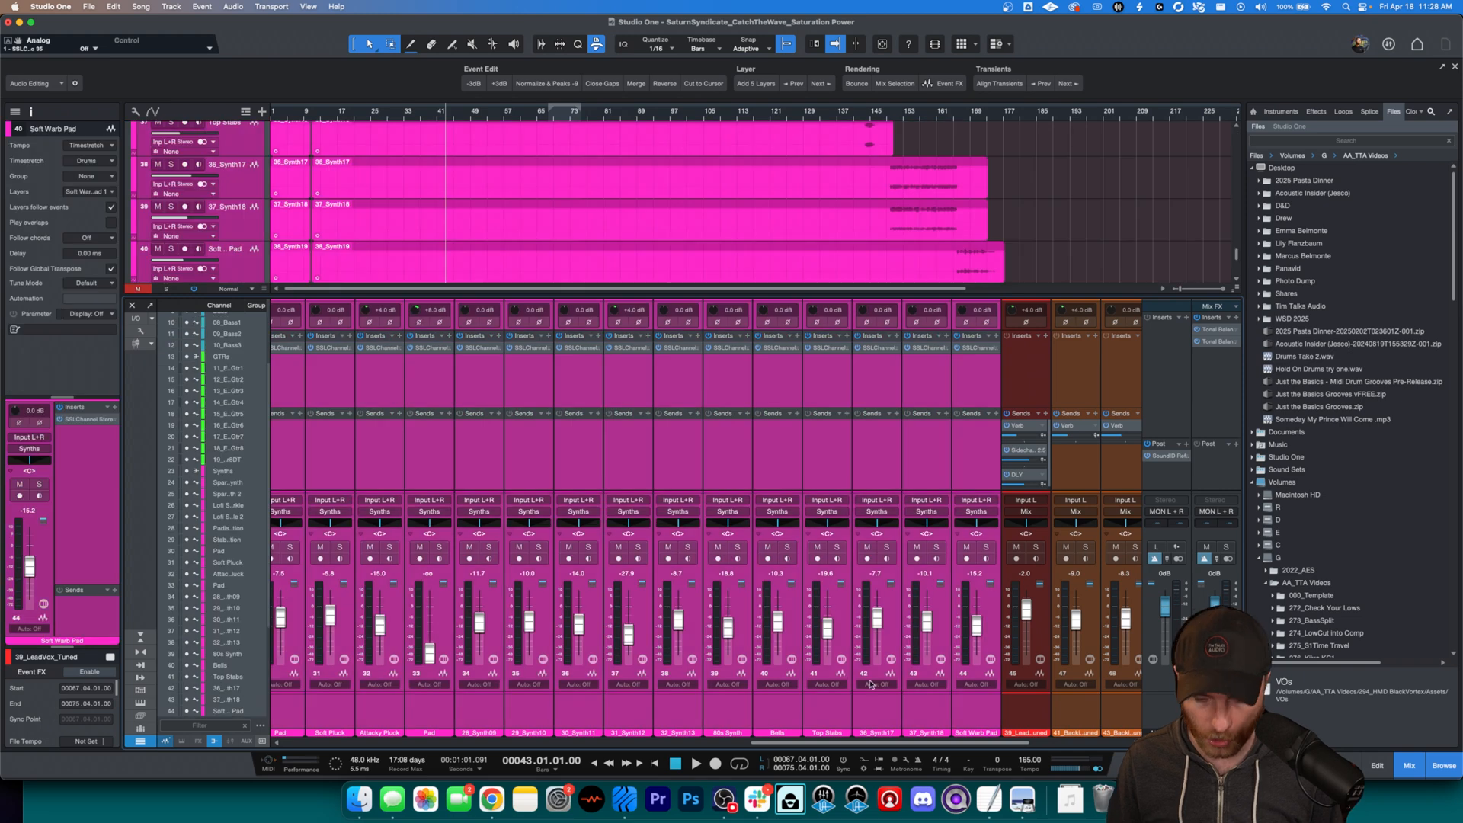
drag(861, 747, 360, 762)
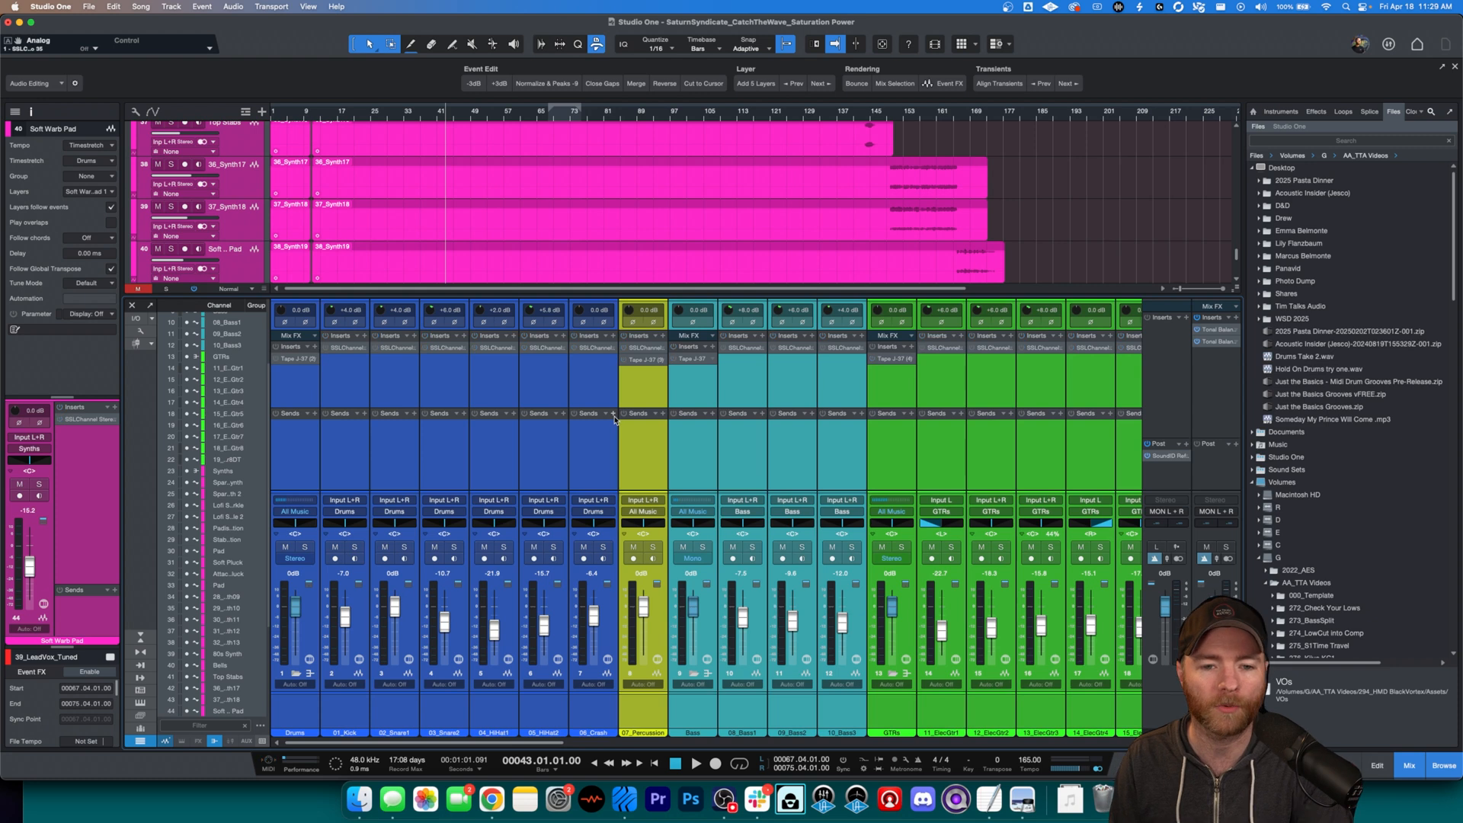
key(space)
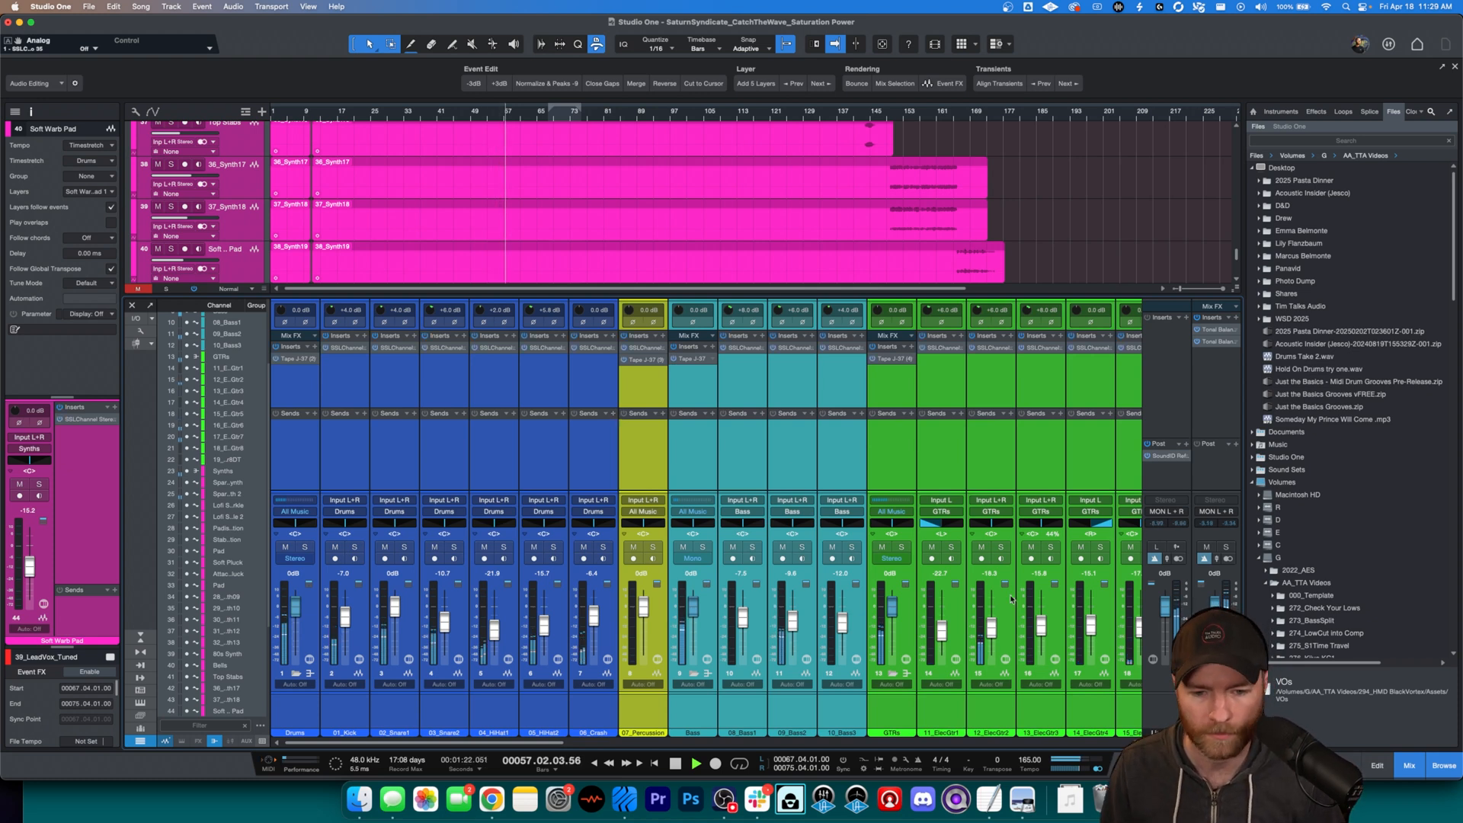
Step: Play the mix from bar 43 and lower the All Music bus fader to about -12.4 dB
drag(549, 747, 1135, 768)
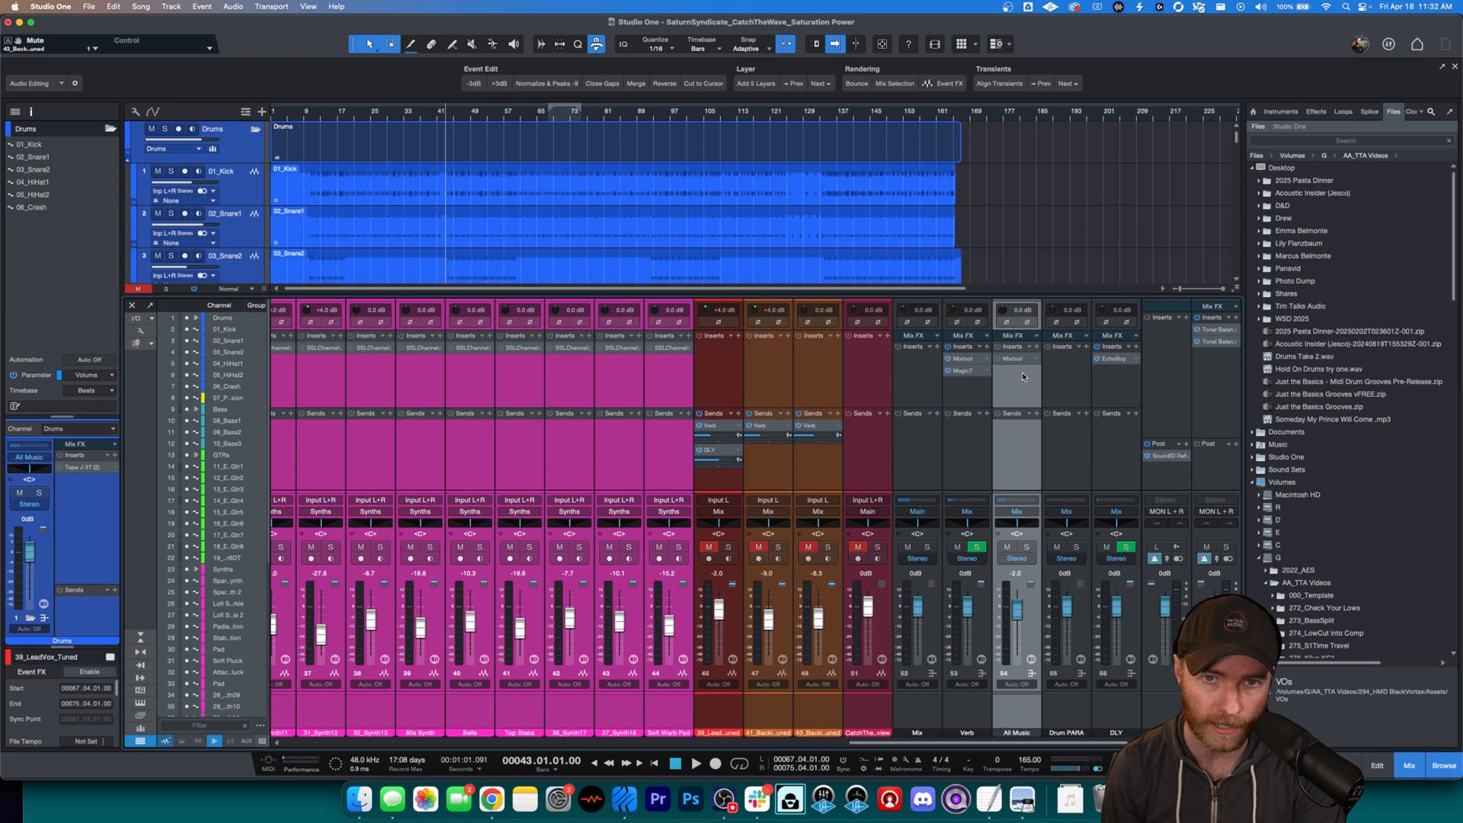
key(space)
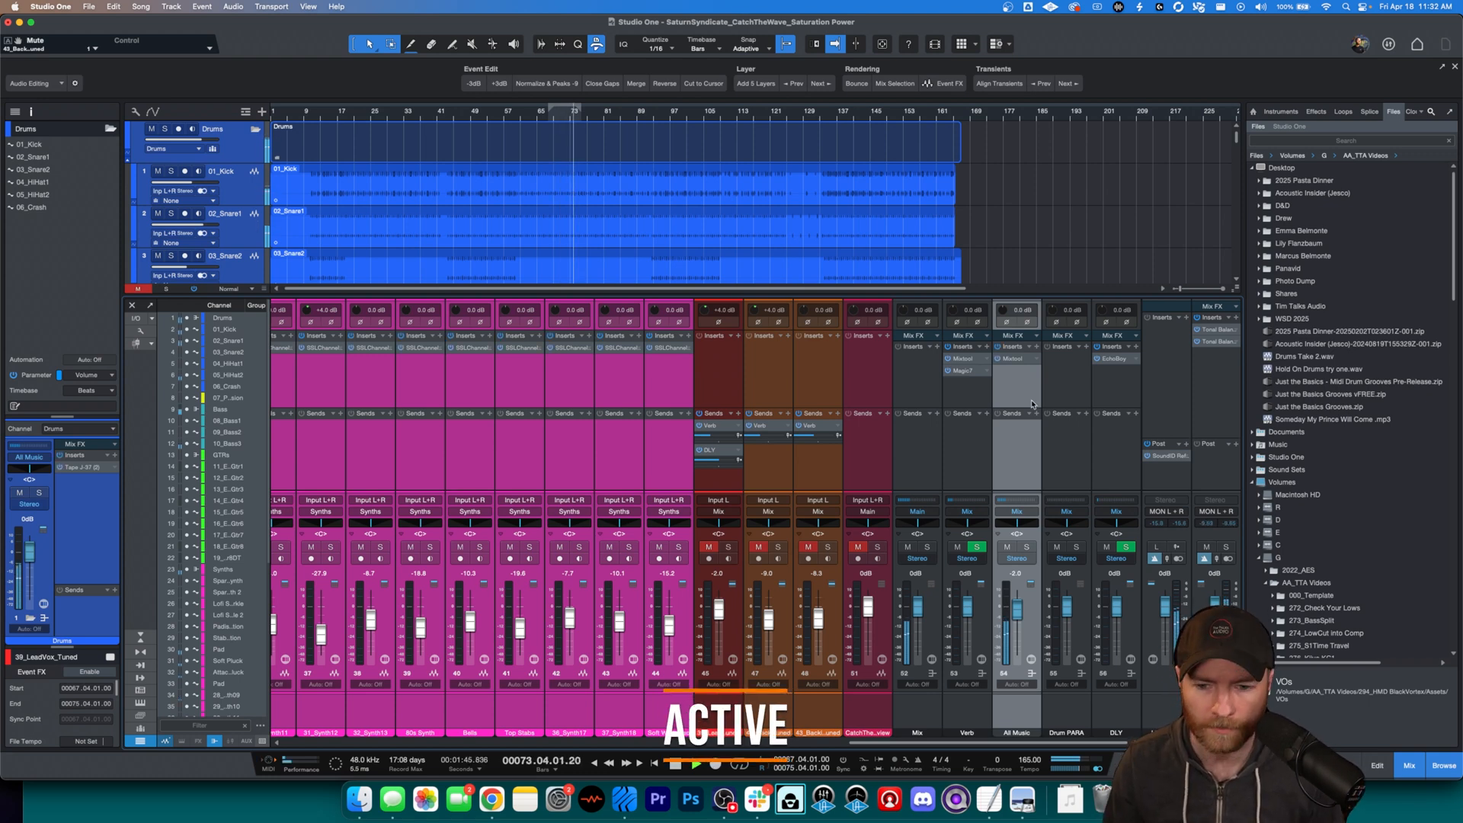
drag(1014, 607, 1013, 620)
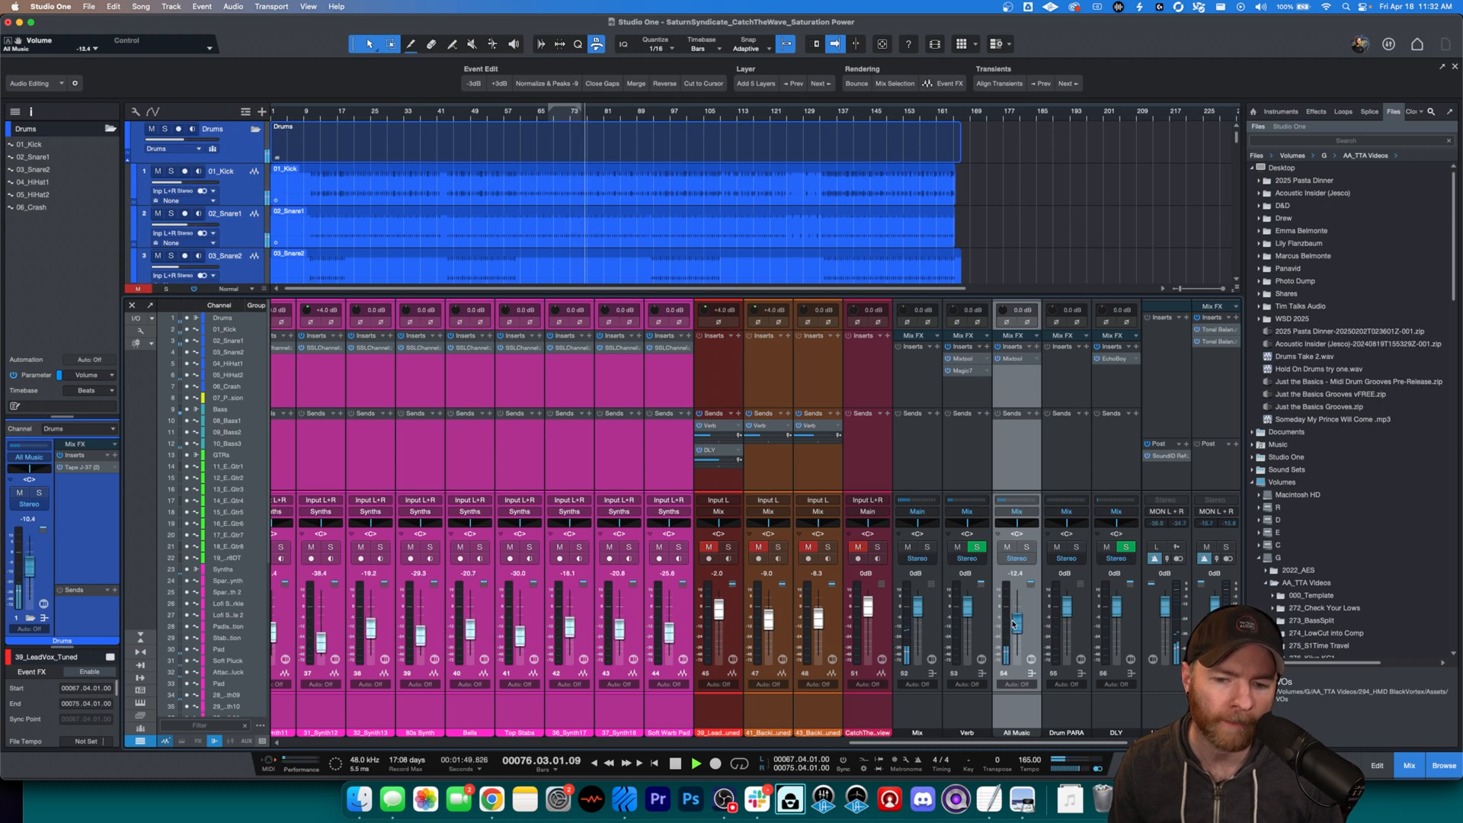